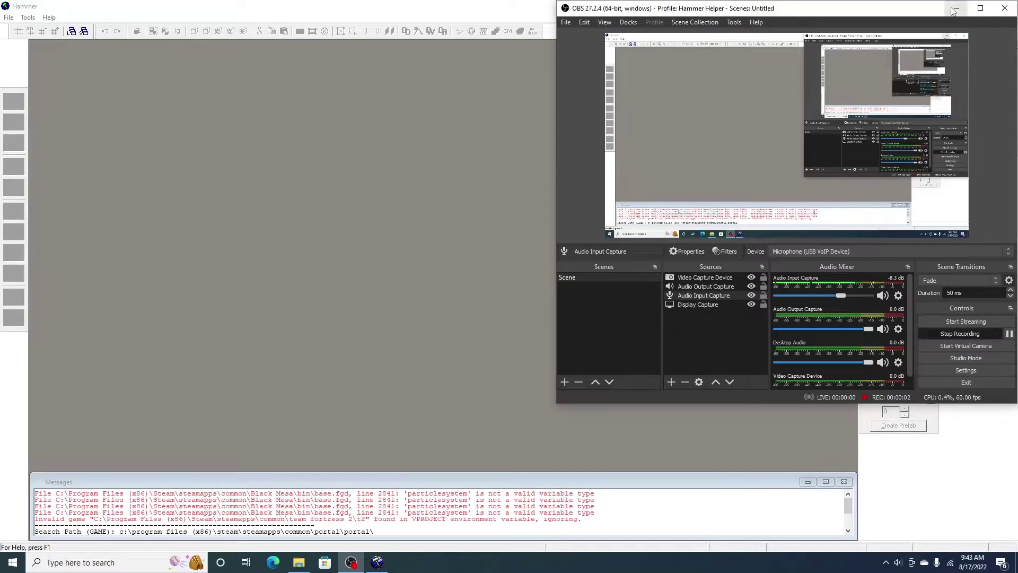
# Minimize the recording window and create a new map.
pyautogui.click(955, 9)
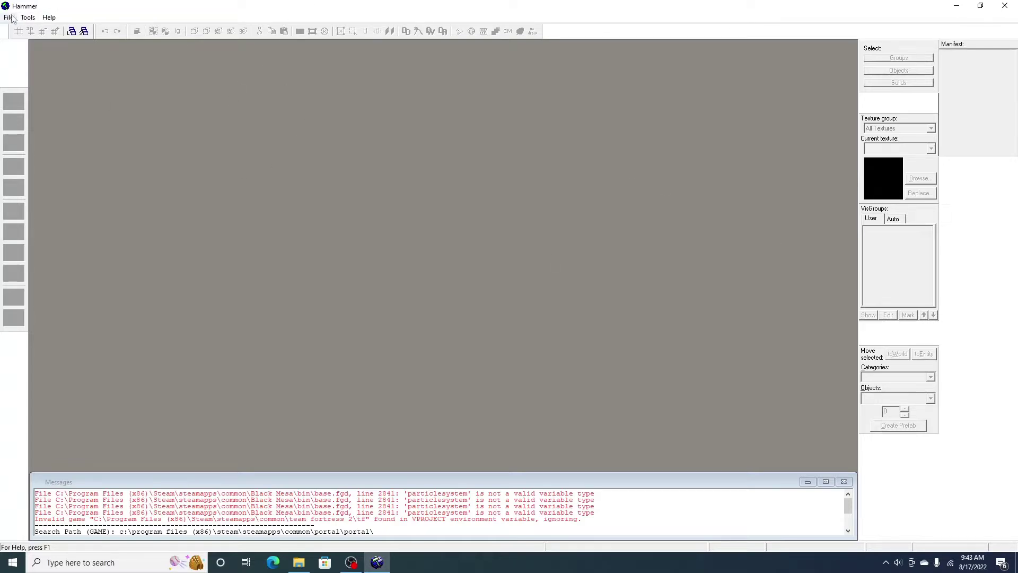
pyautogui.click(9, 18)
pyautogui.click(17, 27)
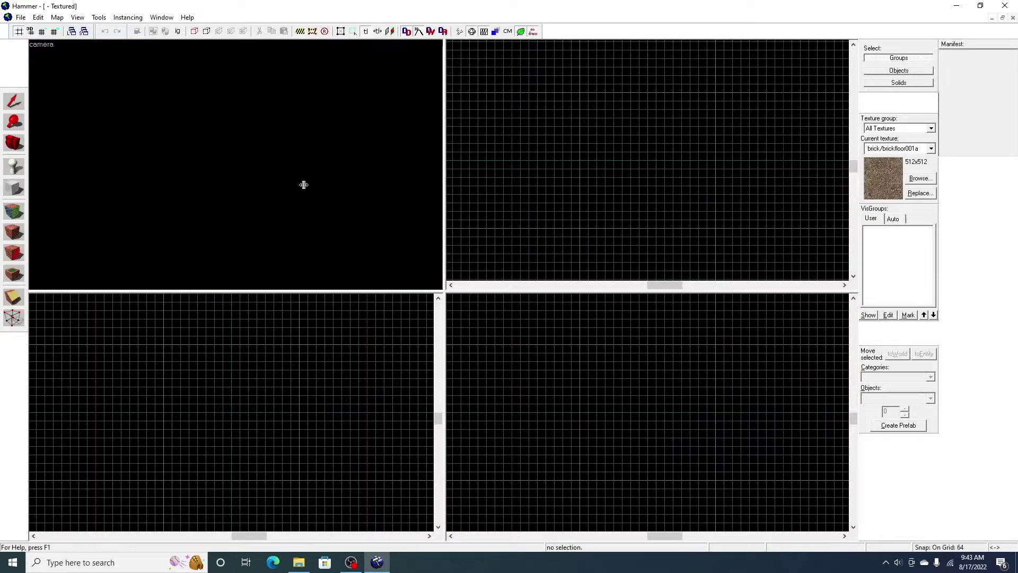
# Set the current texture to tools/toolsnodraw and outline a block in the 2D top view.
pyautogui.click(920, 177)
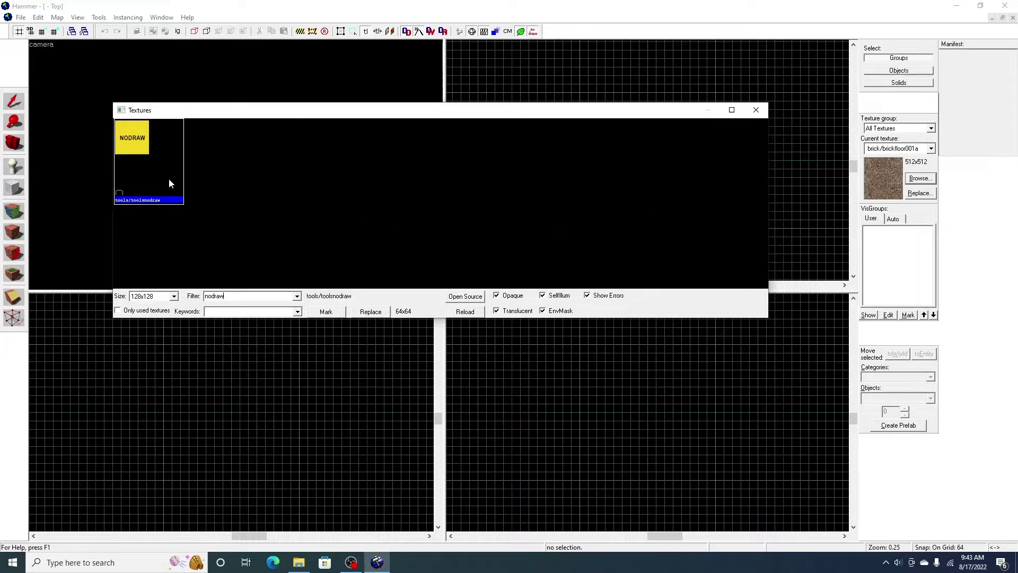
pyautogui.doubleClick(170, 183)
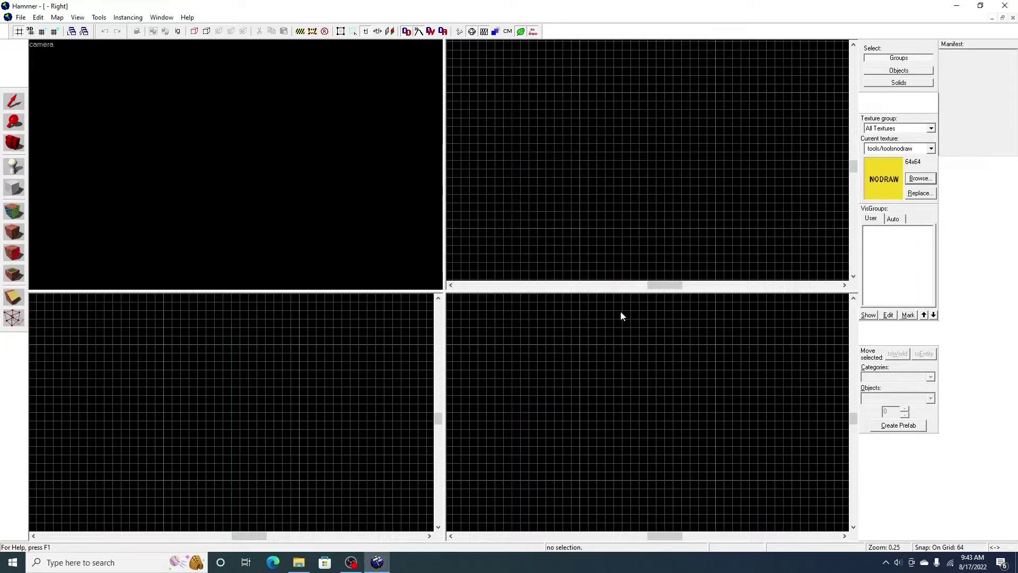
pyautogui.click(15, 187)
pyautogui.moveTo(580, 93); pyautogui.dragTo(624, 132)
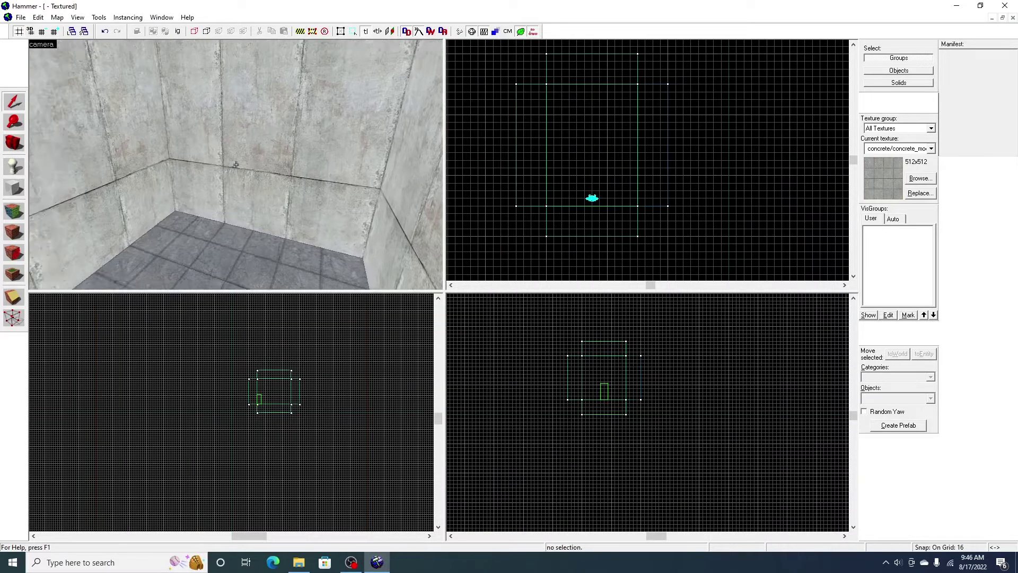
# Place a new point entity on the room floor beside the existing info_player_start.
pyautogui.moveTo(236, 165); pyautogui.dragTo(201, 168)
pyautogui.press('d')
pyautogui.press('z')
pyautogui.press('w')
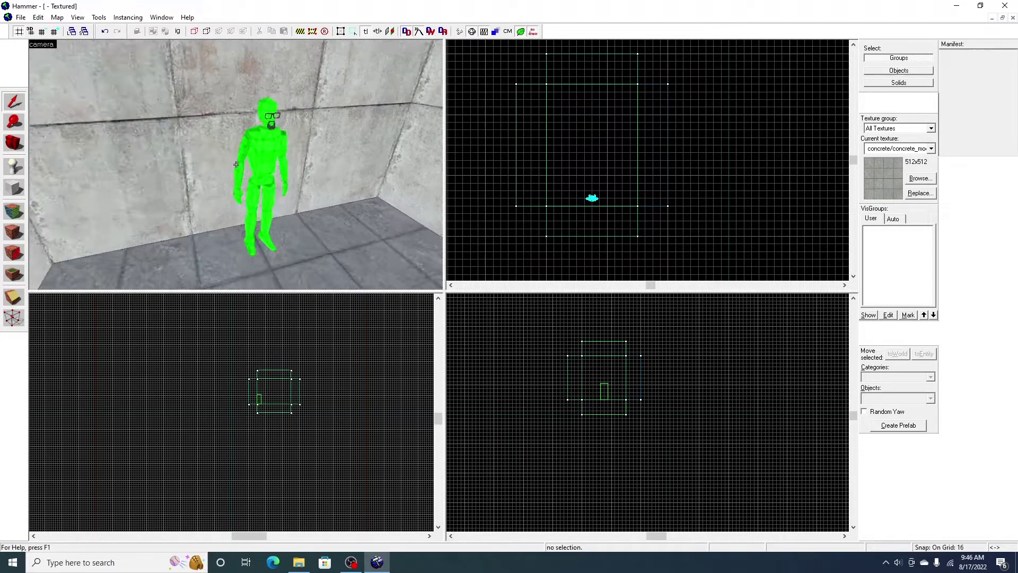
pyautogui.press('s')
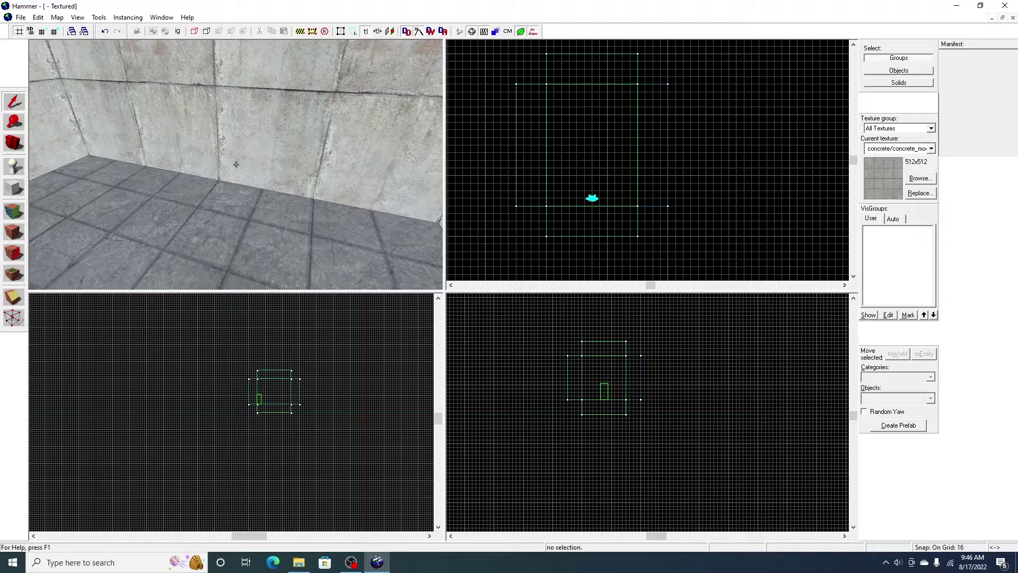
pyautogui.press('z')
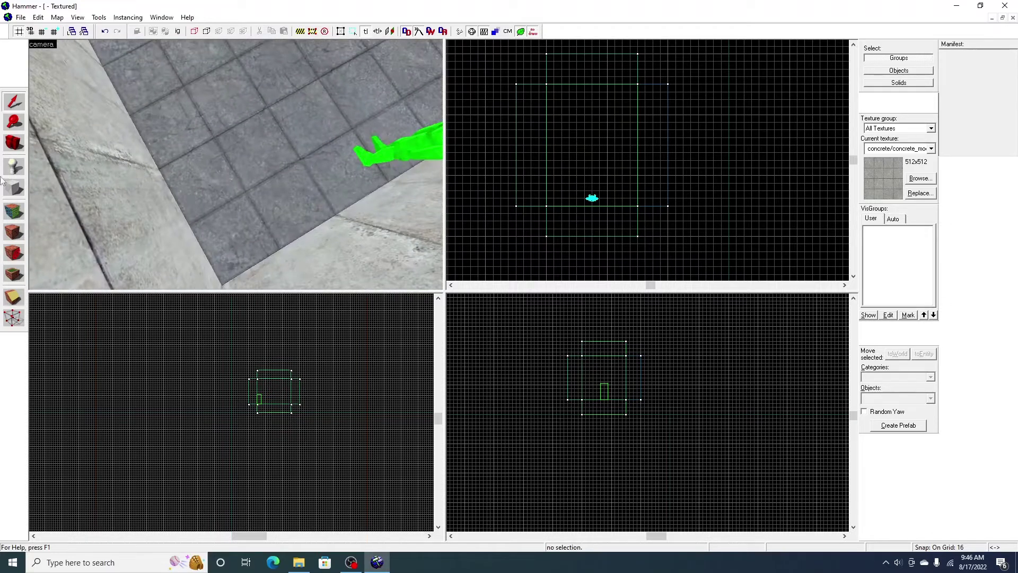
pyautogui.click(328, 220)
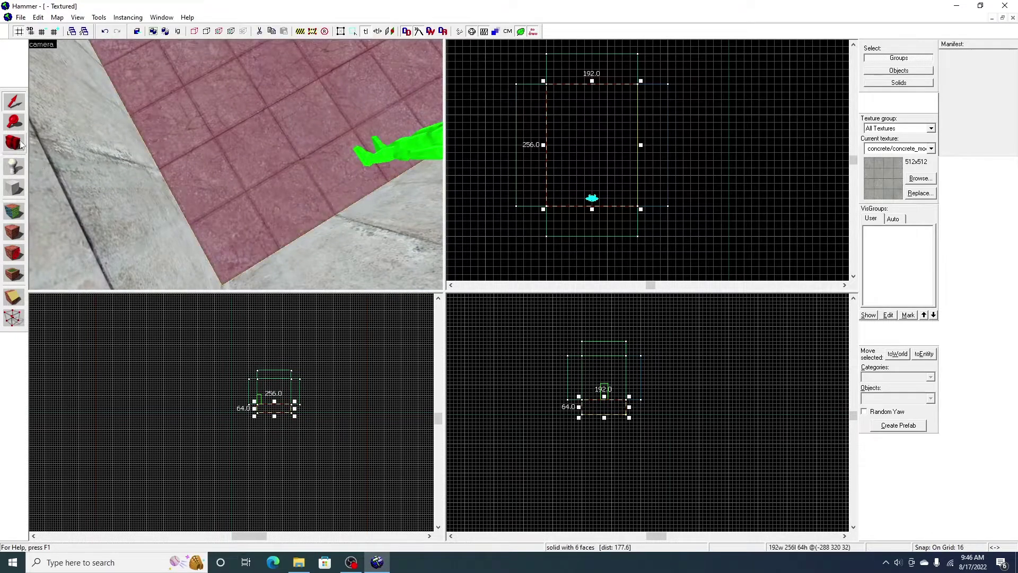
pyautogui.click(16, 169)
pyautogui.click(310, 201)
# Change the newly placed entity's class to weapon_portalgun and apply it.
pyautogui.click(16, 104)
pyautogui.press('z')
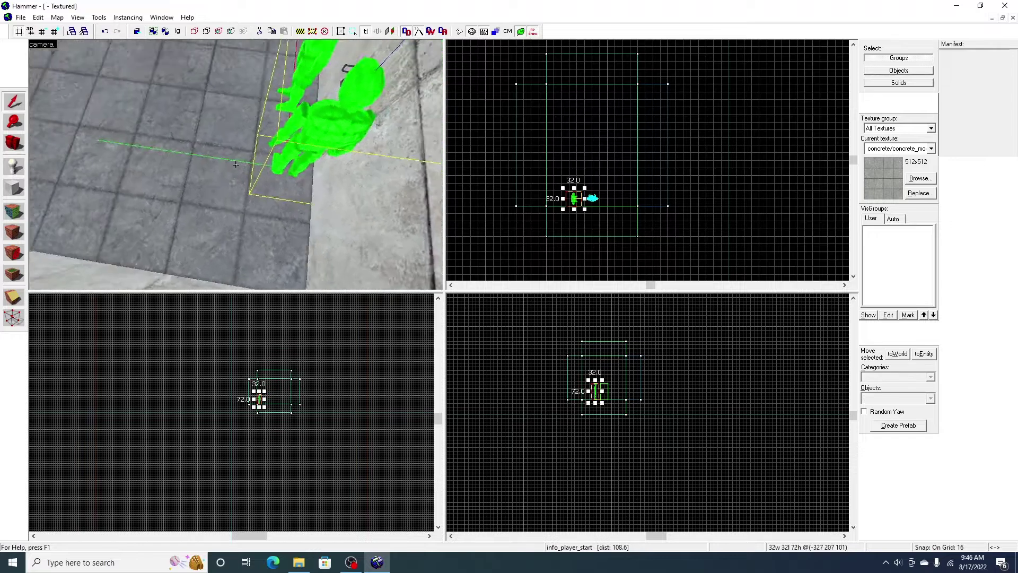
pyautogui.press('a')
pyautogui.press('z')
pyautogui.doubleClick(193, 155)
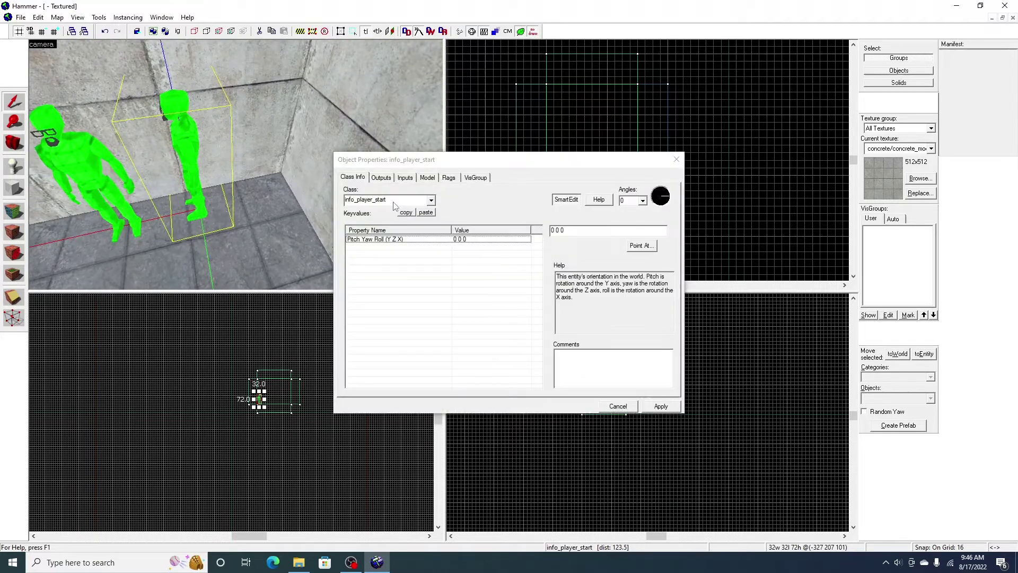
pyautogui.write('portal')
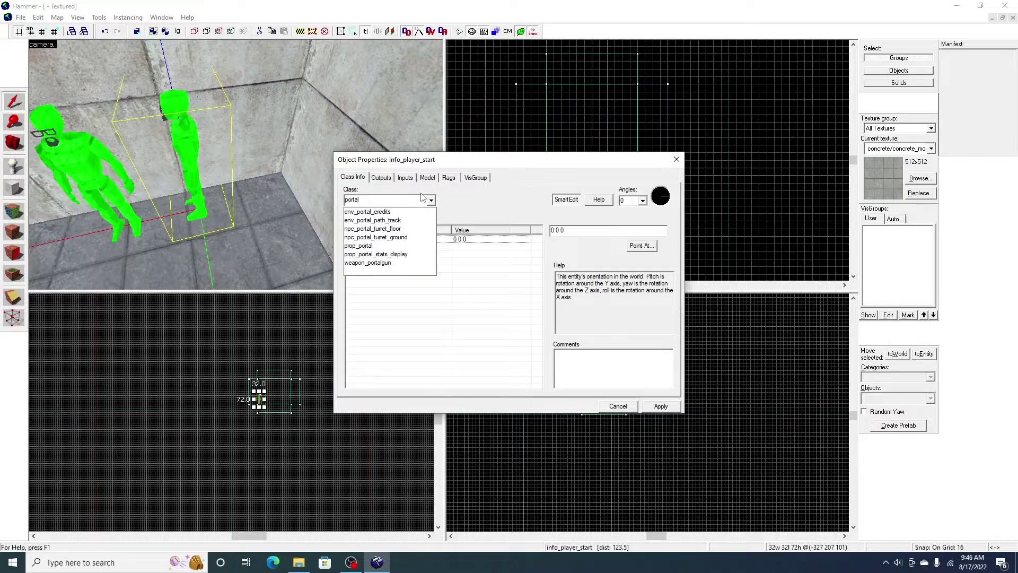
pyautogui.click(367, 262)
pyautogui.click(661, 407)
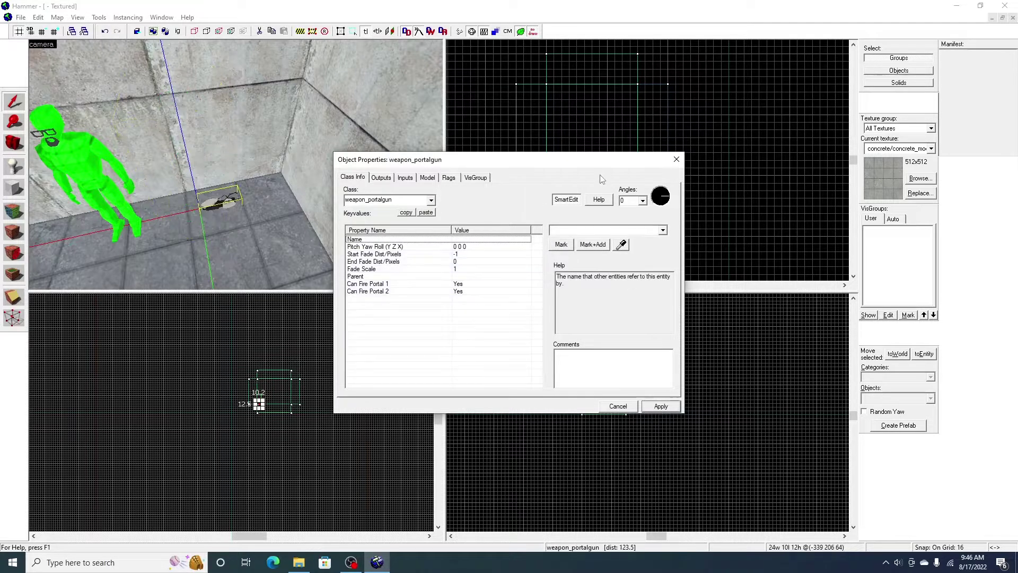
pyautogui.click(677, 160)
# With the grid at 8, move the portal gun in front of the player start and rotate it in the top view.
pyautogui.scroll(3, 626, 180)
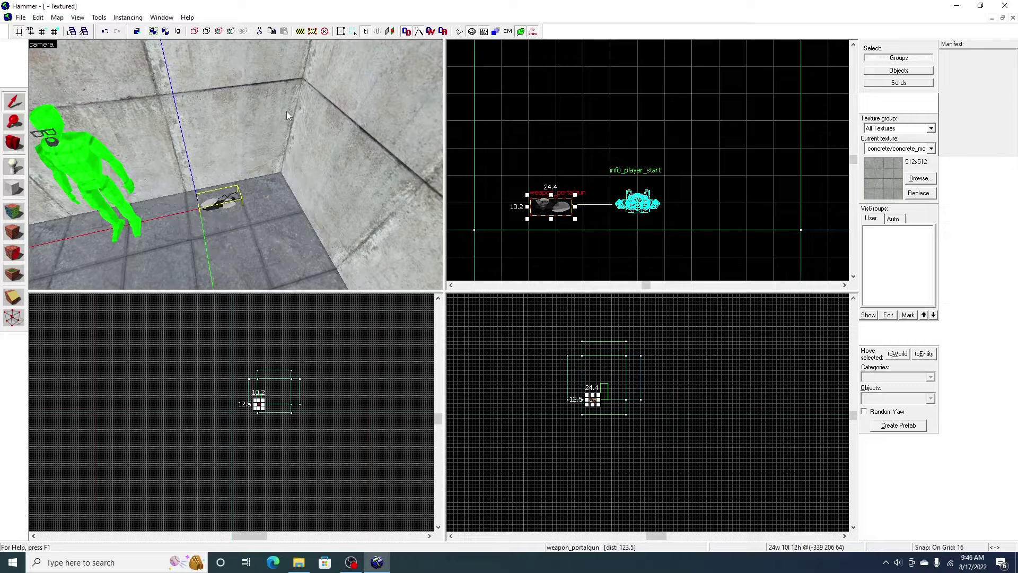
pyautogui.click(46, 33)
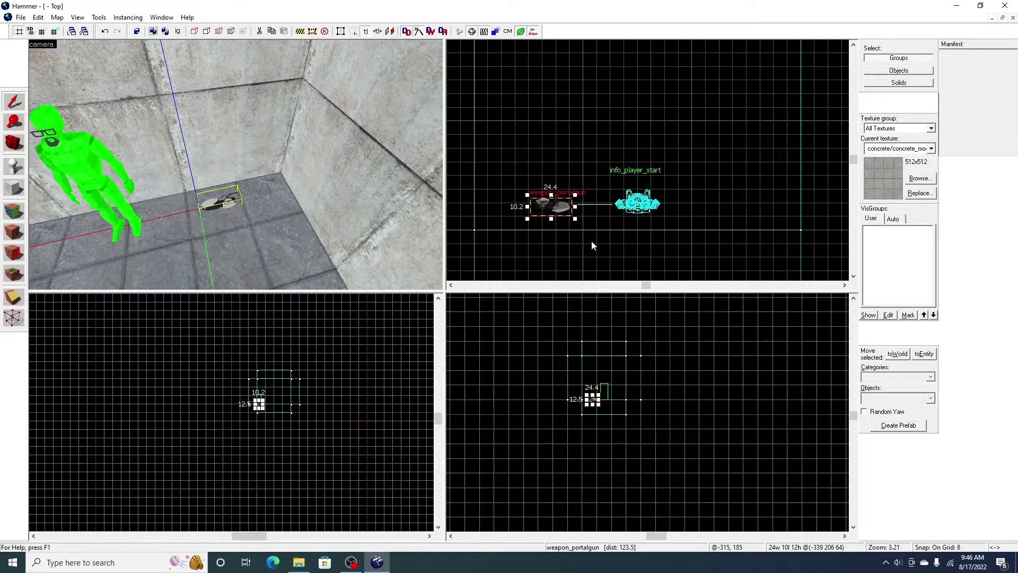
pyautogui.moveTo(553, 212); pyautogui.dragTo(609, 99)
pyautogui.click(666, 106)
pyautogui.press('z')
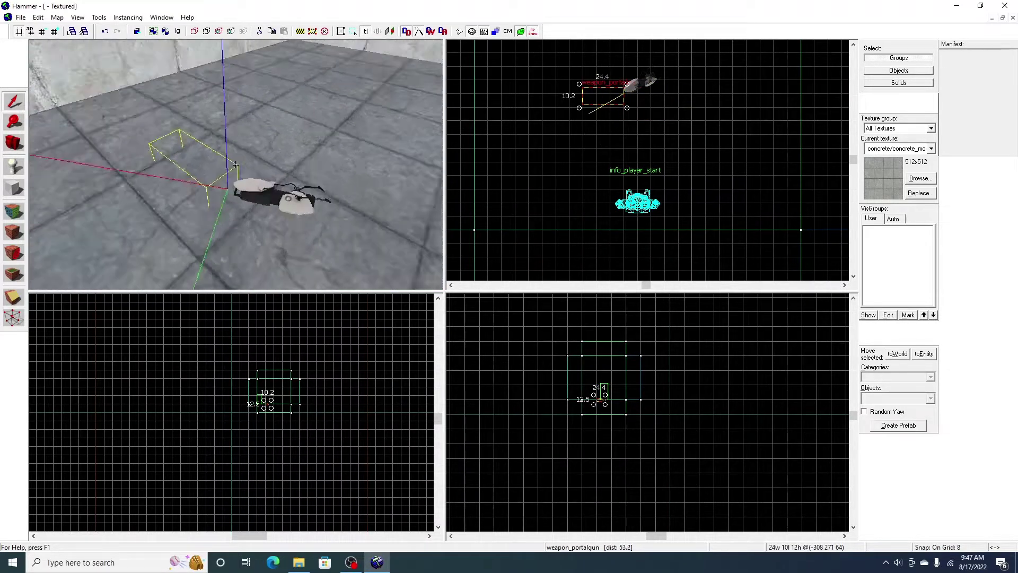
pyautogui.press('z')
# Rotate the portal gun in the front view.
pyautogui.scroll(10, 605, 405)
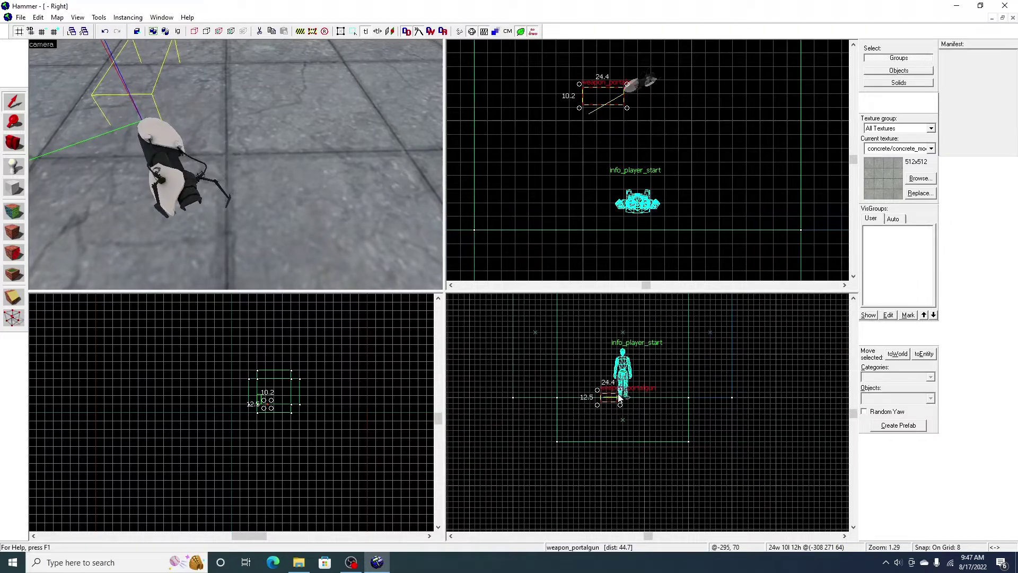
pyautogui.scroll(12, 287, 399)
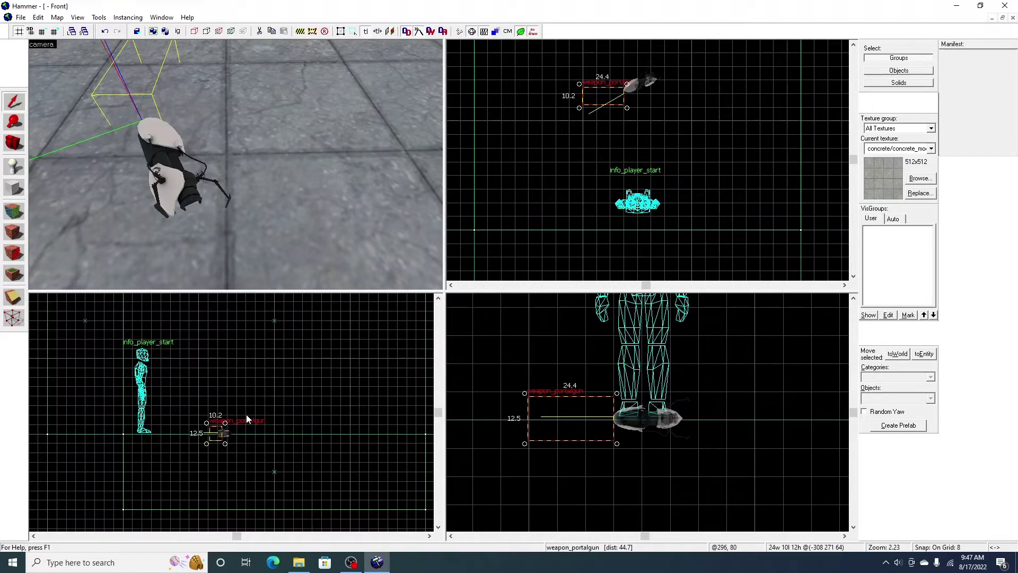
pyautogui.moveTo(248, 392); pyautogui.dragTo(200, 387)
pyautogui.press('z')
pyautogui.scroll(-6, 236, 164)
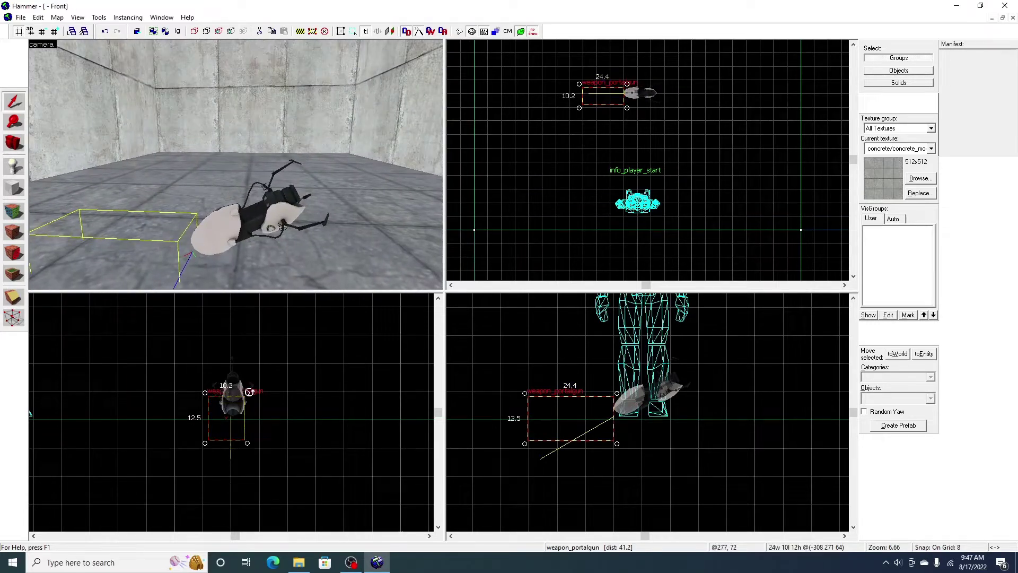
# Tilt the portal gun in the right view and raise it above the floor.
pyautogui.moveTo(617, 396); pyautogui.dragTo(595, 411)
pyautogui.press('z')
pyautogui.press('s')
pyautogui.press('z')
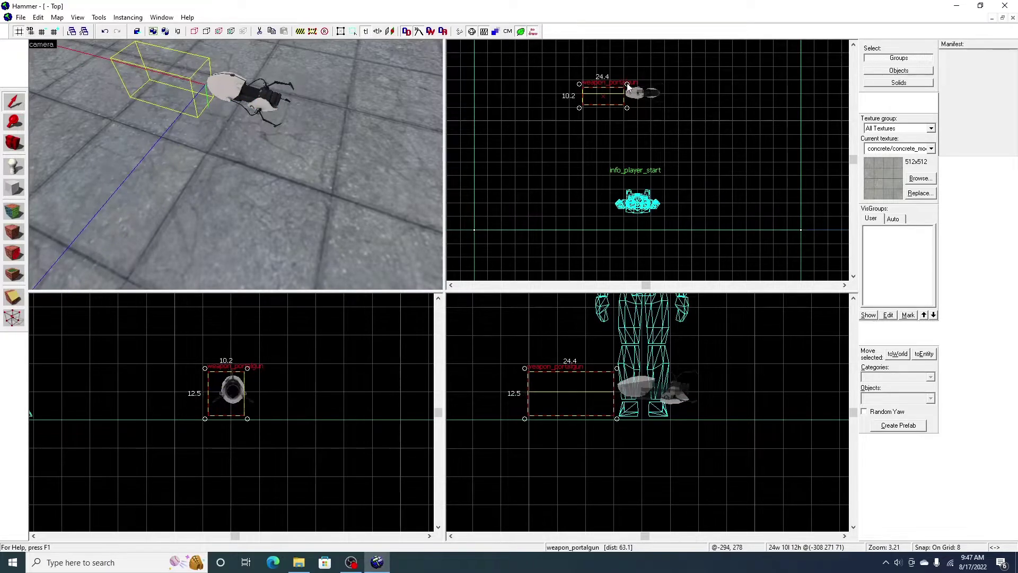
# Turn the portal gun diagonally in the top view, shift it farther from the player start, and deselect it.
pyautogui.moveTo(628, 86)
pyautogui.mouseDown()
pyautogui.moveTo(610, 118)
pyautogui.moveTo(607, 87)
pyautogui.mouseUp()
pyautogui.press('z')
pyautogui.press('s')
pyautogui.press('d')
pyautogui.press('z')
pyautogui.press('z')
pyautogui.press('w')
pyautogui.press('d')
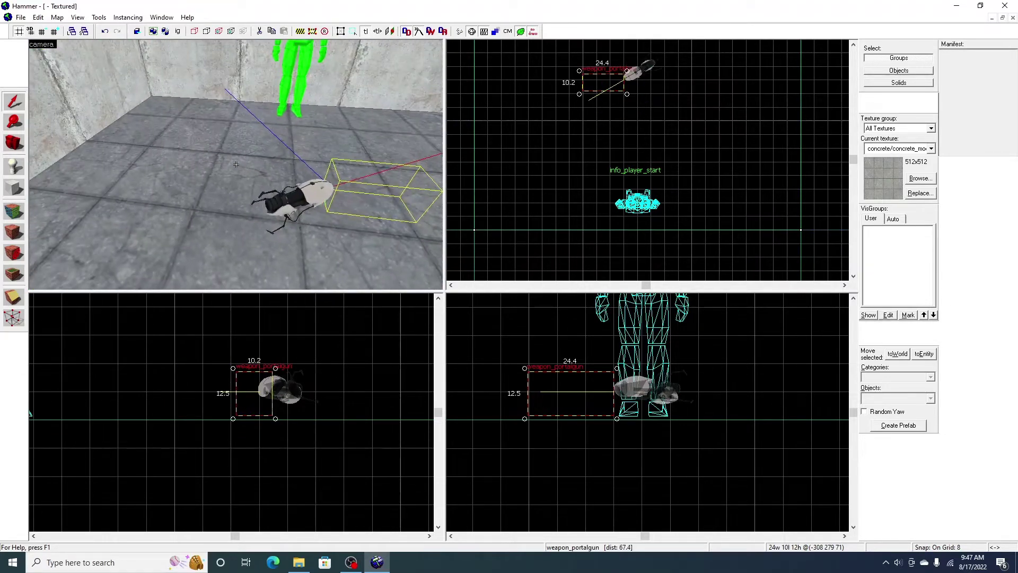
pyautogui.press('w')
pyautogui.press('d')
pyautogui.click(612, 152)
# Shrink the grid spacing to 1 and enlarge it to 64.
pyautogui.press('z')
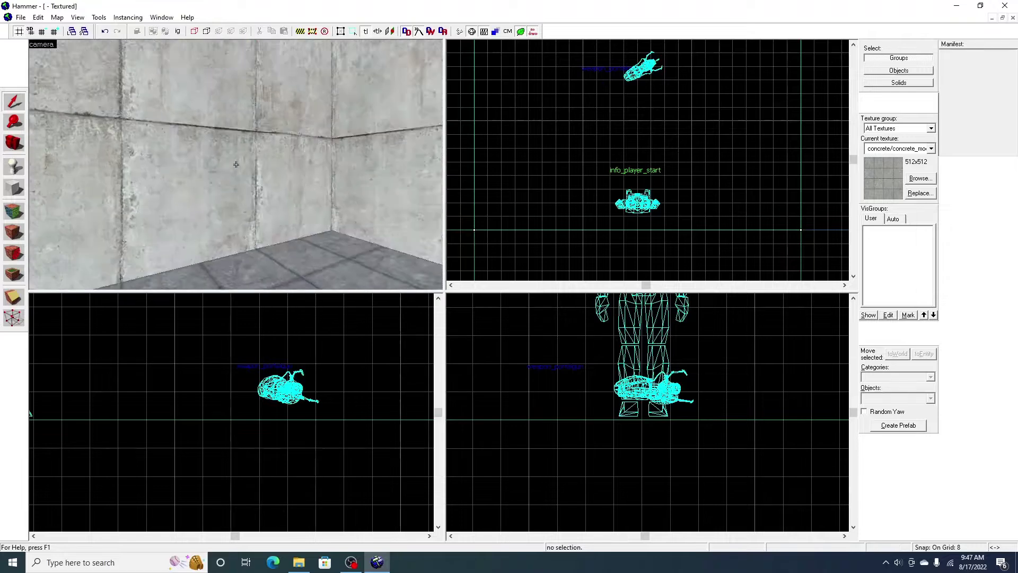
pyautogui.press('w')
pyautogui.press('w')
pyautogui.press('z')
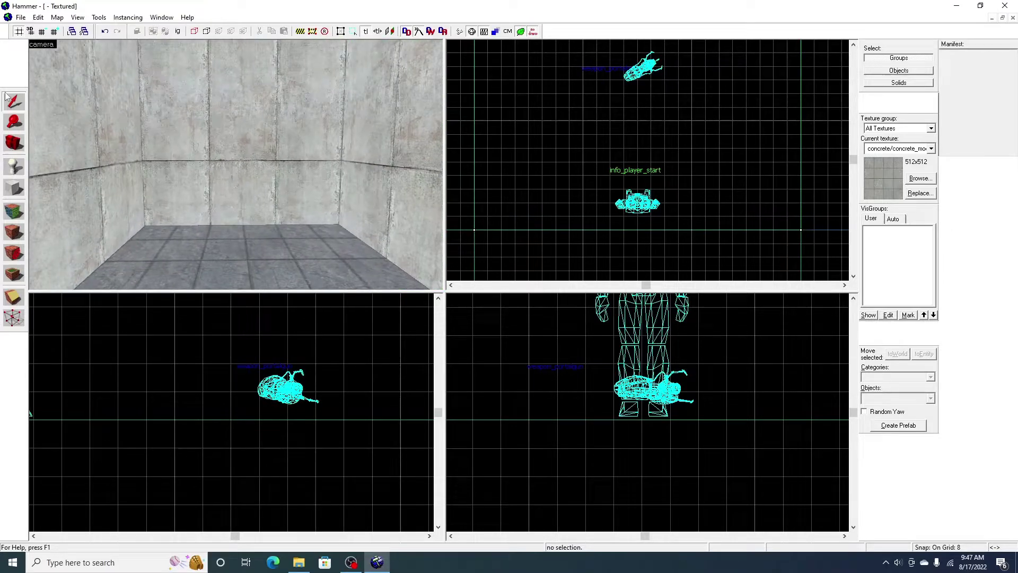
pyautogui.click(43, 32)
pyautogui.click(45, 32)
pyautogui.click(46, 32)
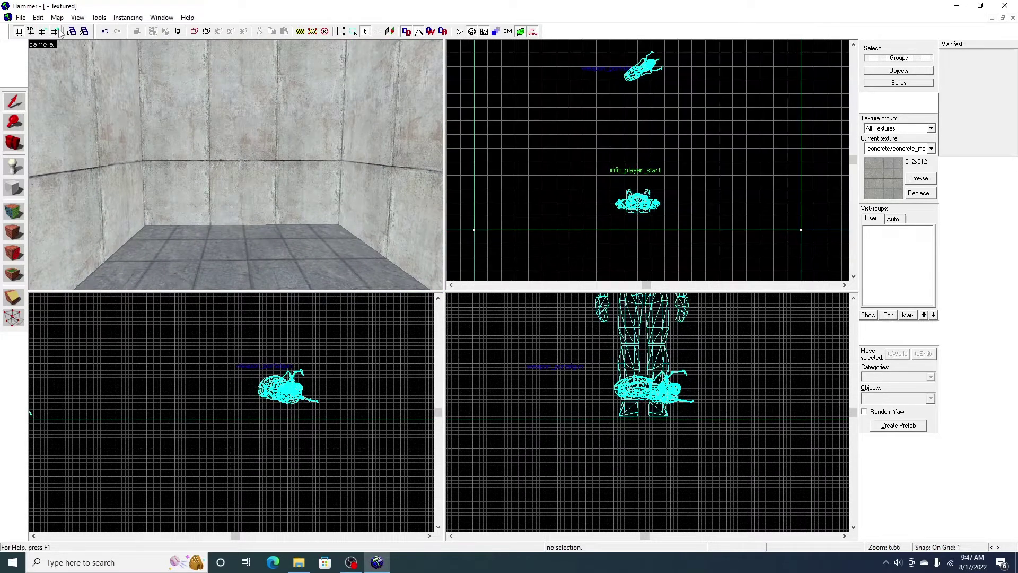
pyautogui.click(55, 32)
pyautogui.click(55, 32)
pyautogui.click(56, 32)
pyautogui.click(55, 32)
pyautogui.click(55, 32)
pyautogui.click(55, 32)
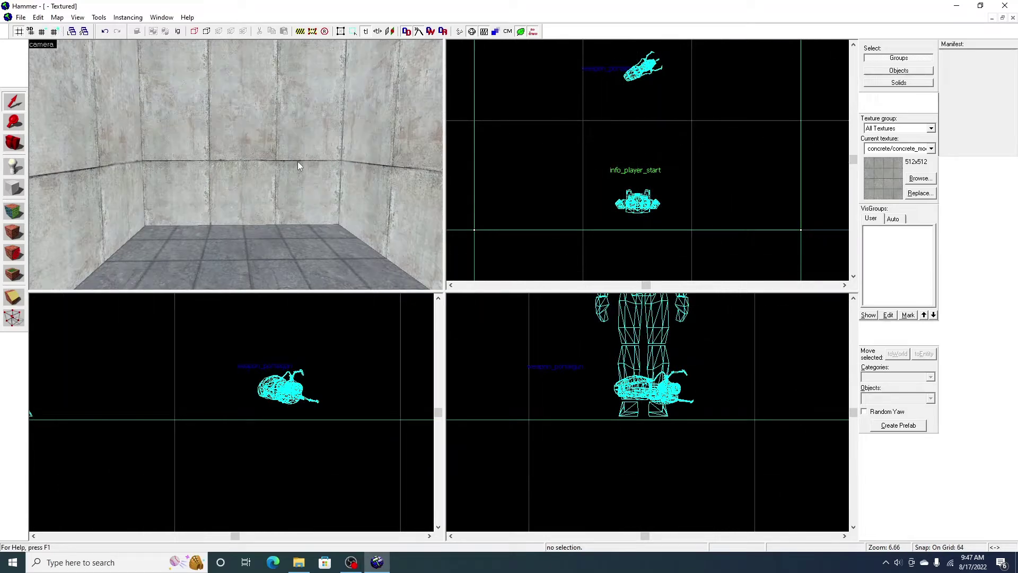
# Select the far wall of the room and set the grid spacing to 32.
pyautogui.click(297, 166)
pyautogui.scroll(-6, 495, 334)
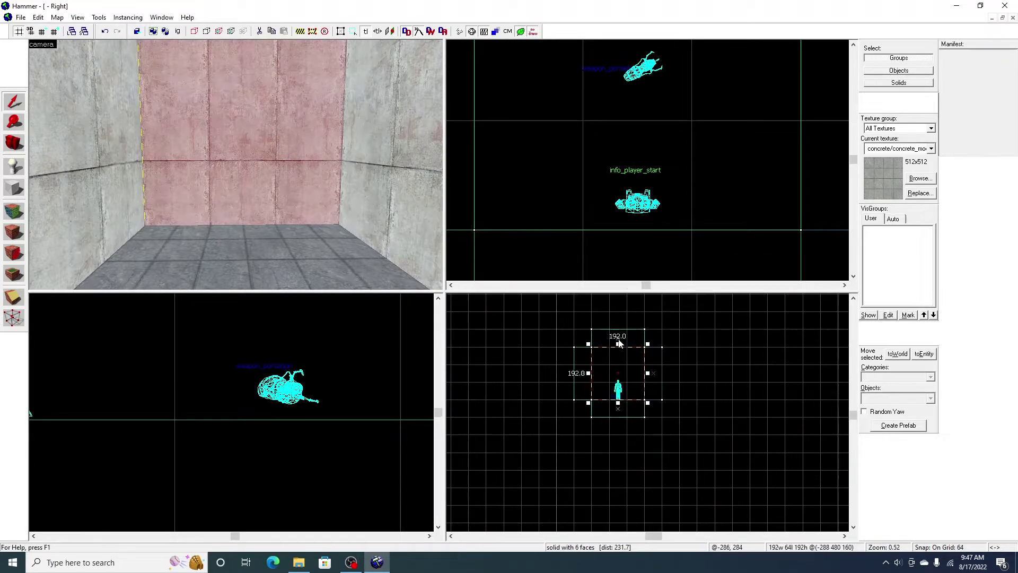
pyautogui.scroll(3, 619, 344)
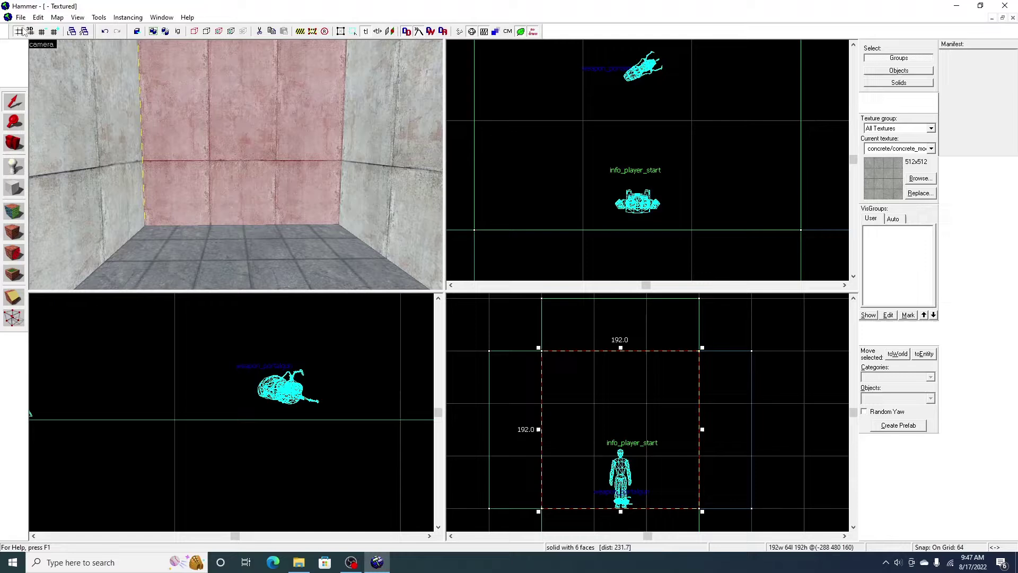
pyautogui.click(42, 32)
pyautogui.click(42, 32)
pyautogui.click(43, 32)
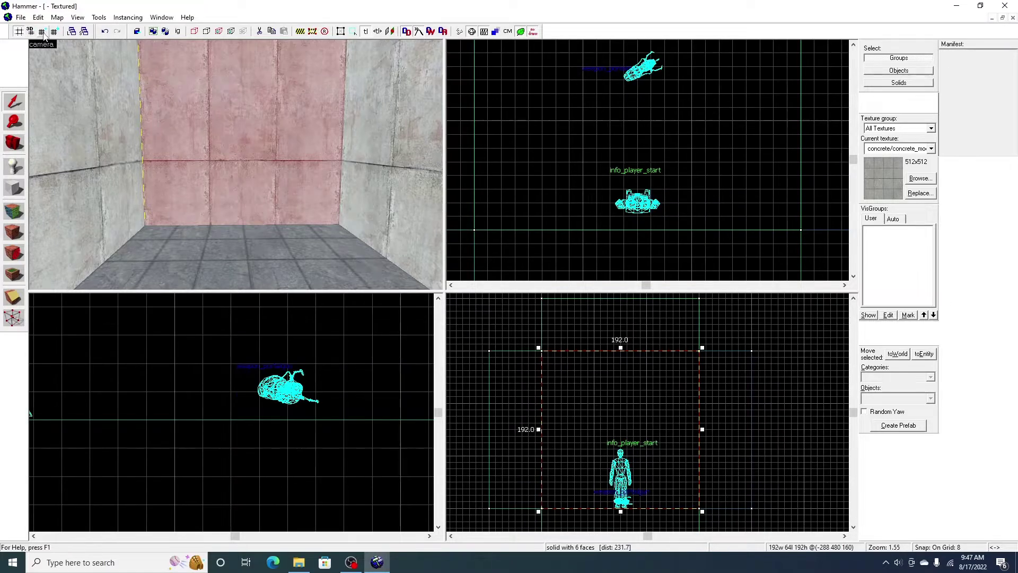
pyautogui.click(54, 32)
pyautogui.click(54, 31)
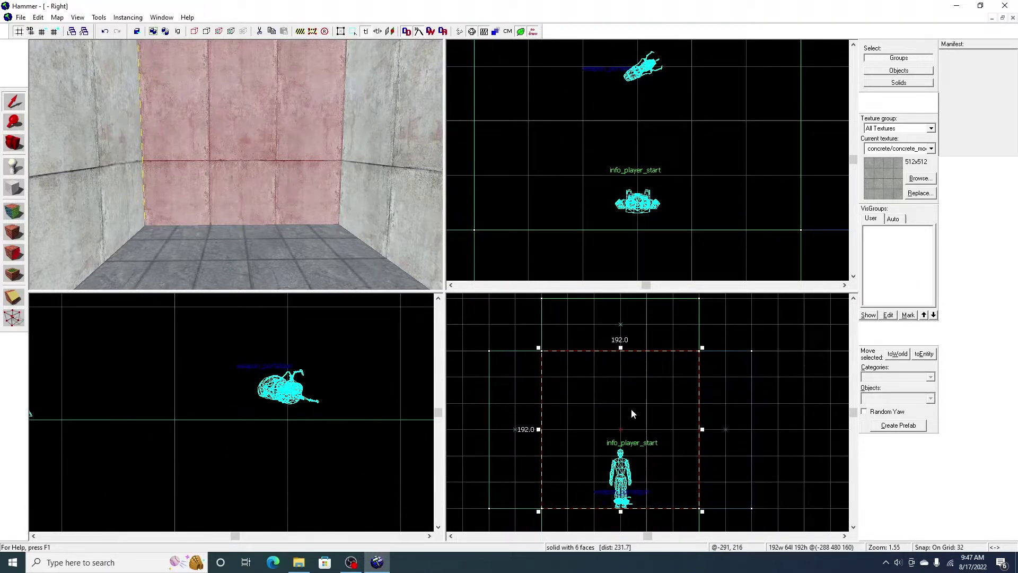
pyautogui.scroll(-3, 631, 408)
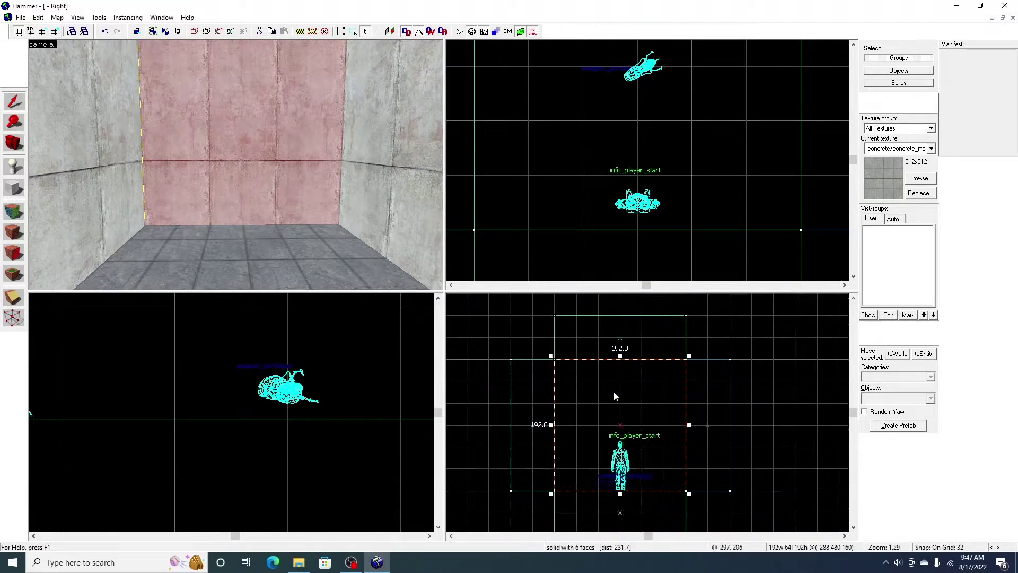
# Split the far wall vertically at x = -256 with the Clipping tool, keeping both pieces.
pyautogui.click(14, 300)
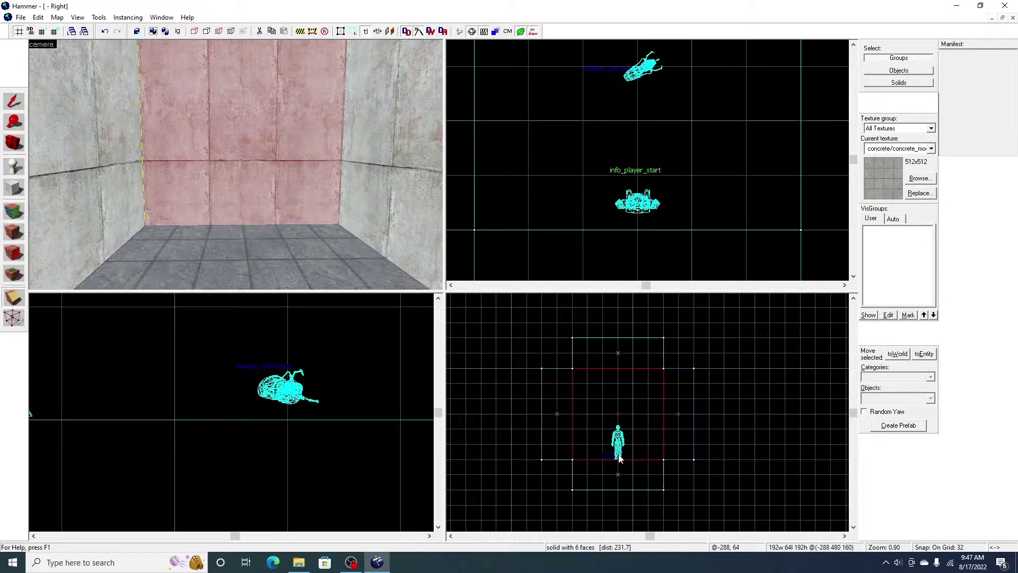
pyautogui.moveTo(633, 459); pyautogui.dragTo(638, 436)
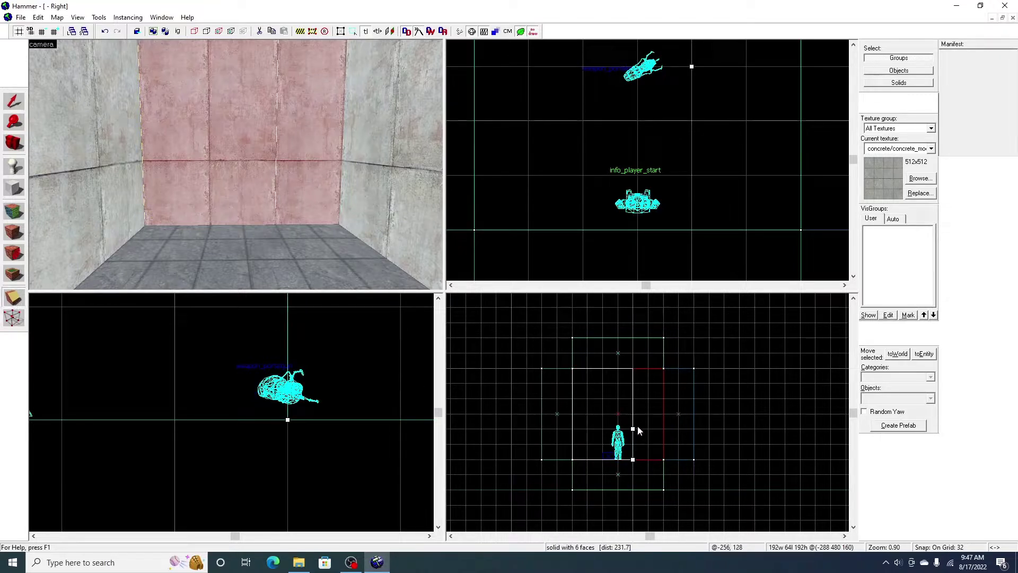
pyautogui.click(11, 300)
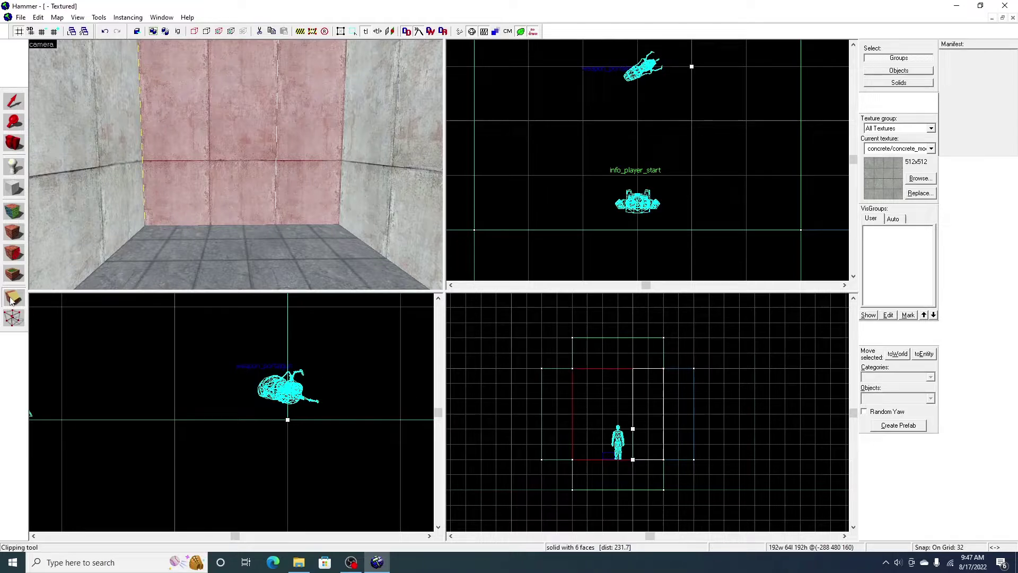
pyautogui.press('Return')
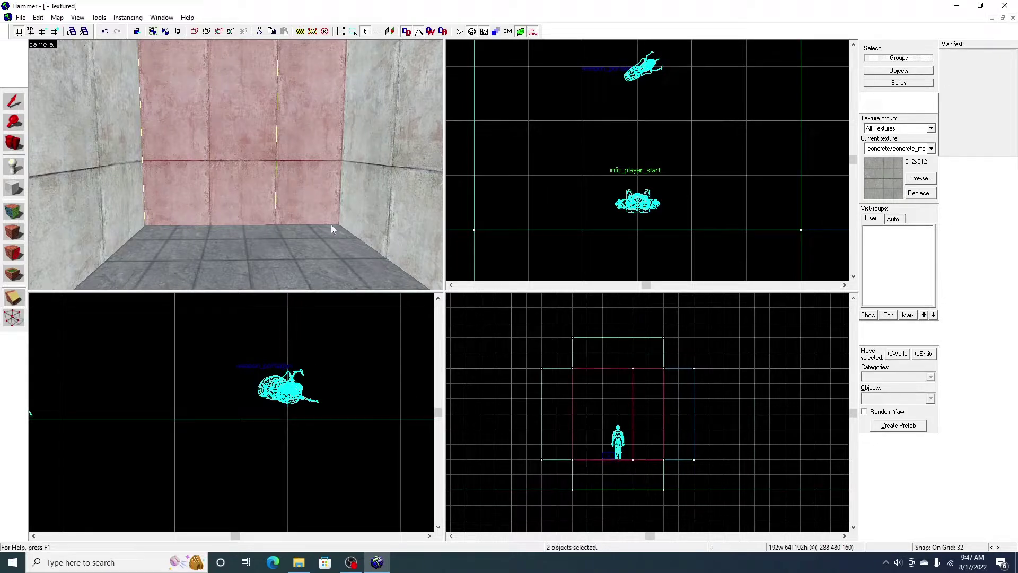
# Narrow the wider piece of the split far wall to 64 units, opening a gap between the two wall pieces.
pyautogui.click(14, 108)
pyautogui.click(423, 217)
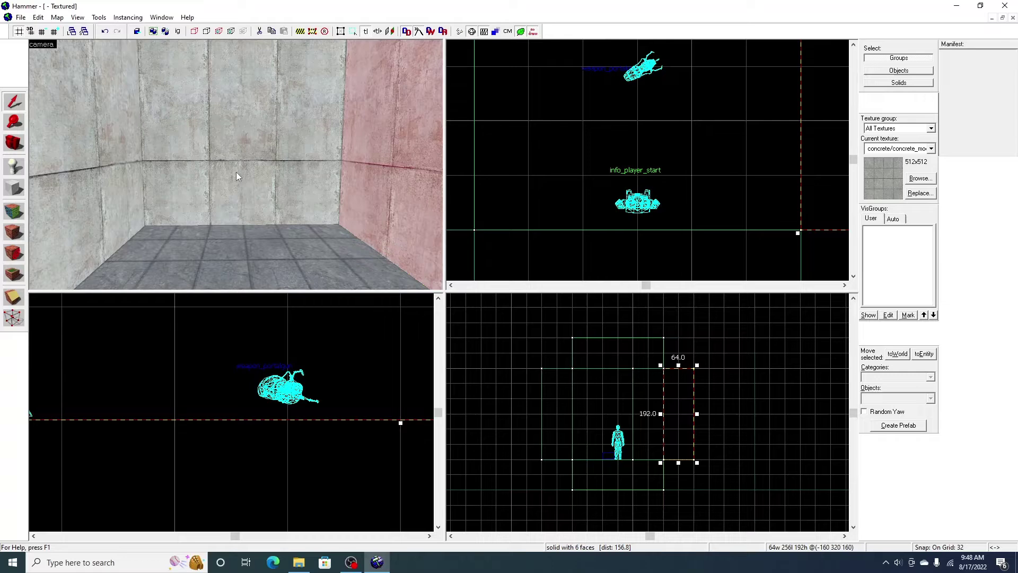
pyautogui.click(236, 173)
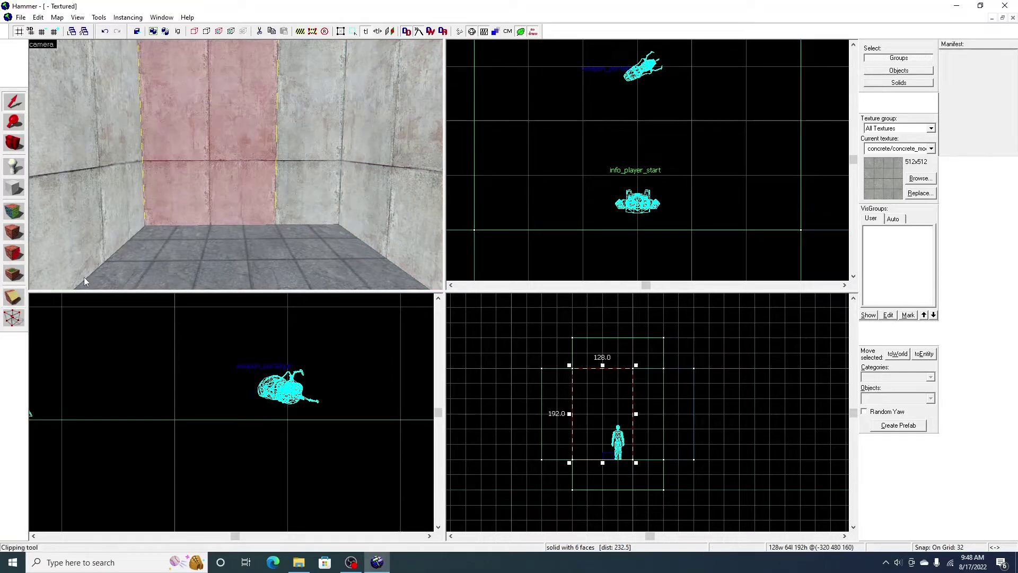
pyautogui.click(293, 170)
pyautogui.click(192, 168)
pyautogui.click(317, 164)
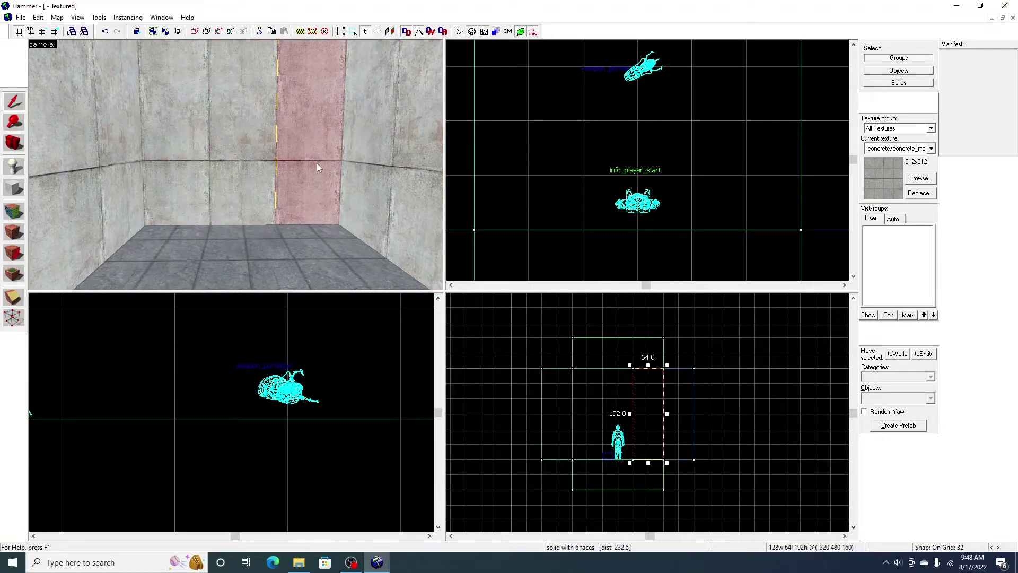
pyautogui.click(163, 198)
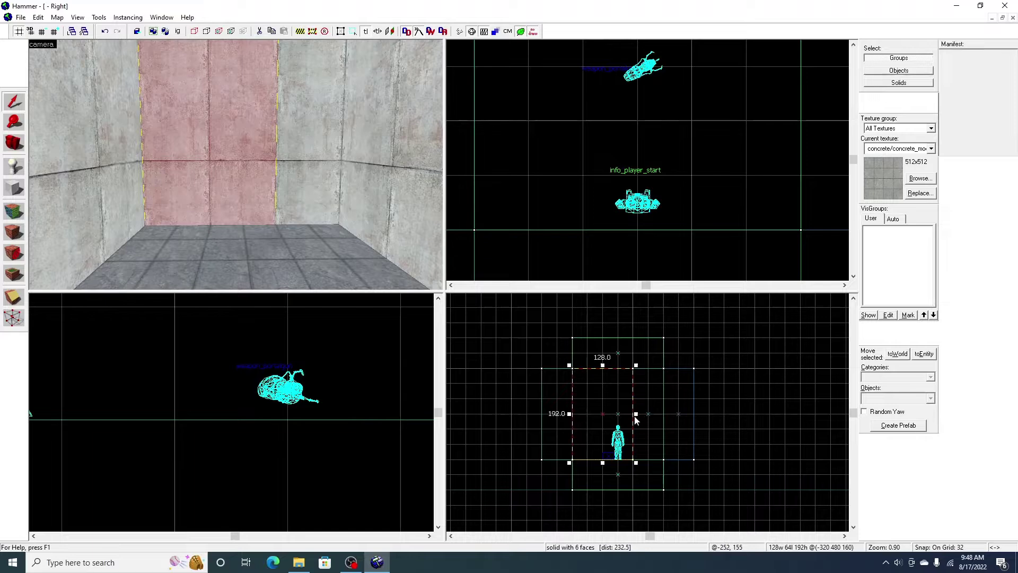
pyautogui.moveTo(637, 418); pyautogui.dragTo(603, 418)
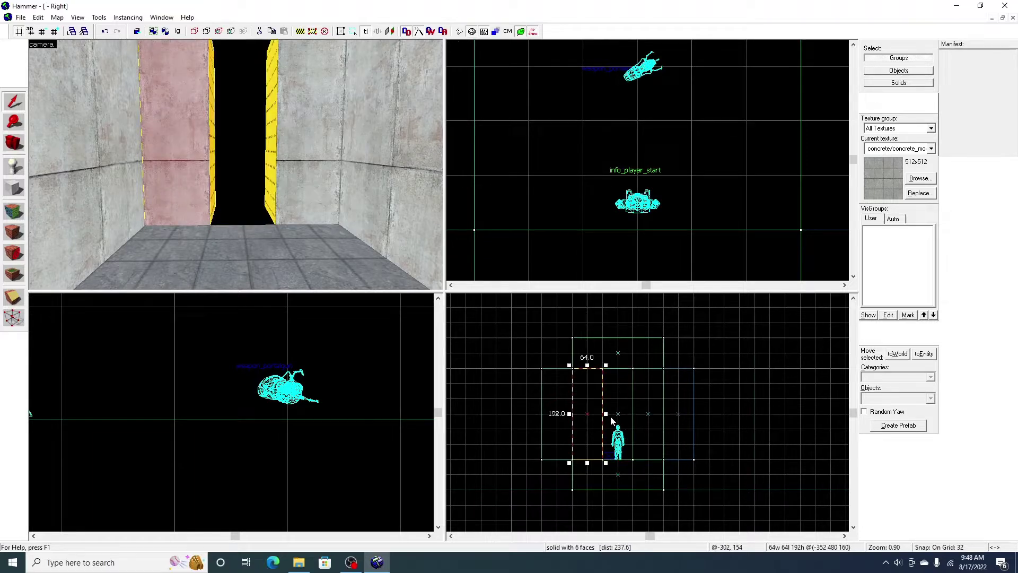
# Copy the other 64-unit-wide far wall piece into the gap.
pyautogui.click(310, 208)
pyautogui.scroll(-11, 639, 154)
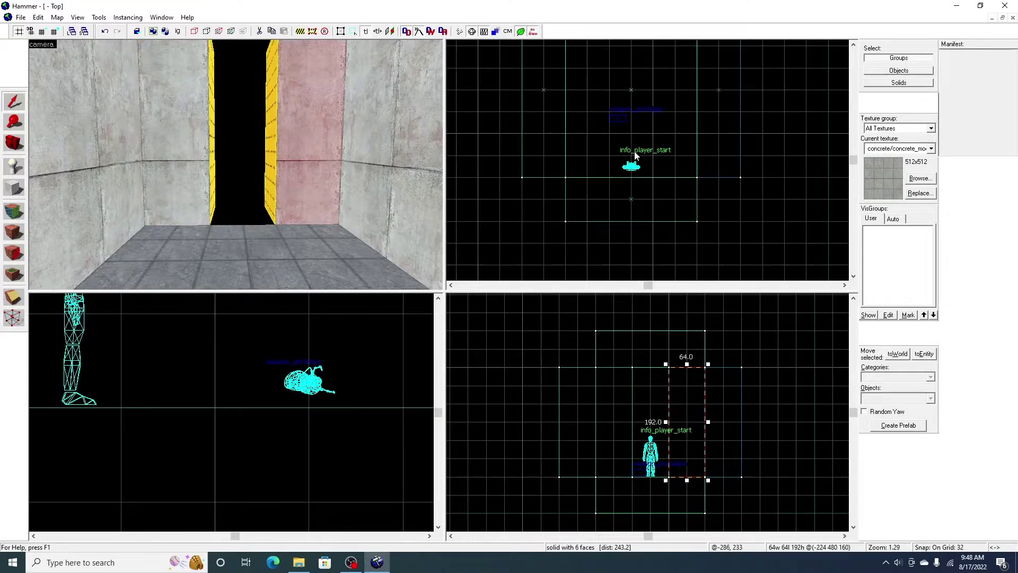
pyautogui.scroll(9, 663, 140)
pyautogui.moveTo(667, 151)
pyautogui.mouseDown()
pyautogui.moveTo(627, 164)
pyautogui.moveTo(593, 155)
pyautogui.mouseUp()
# Turn the middle wall piece into a shorter upper block and a 64-unit-high lower block with a window between them, and deselect.
pyautogui.moveTo(650, 480)
pyautogui.mouseDown()
pyautogui.moveTo(663, 431)
pyautogui.moveTo(640, 464)
pyautogui.moveTo(652, 455)
pyautogui.mouseUp()
pyautogui.click(651, 391)
pyautogui.moveTo(652, 420); pyautogui.dragTo(657, 444)
pyautogui.press('z')
pyautogui.press('w')
pyautogui.press('s')
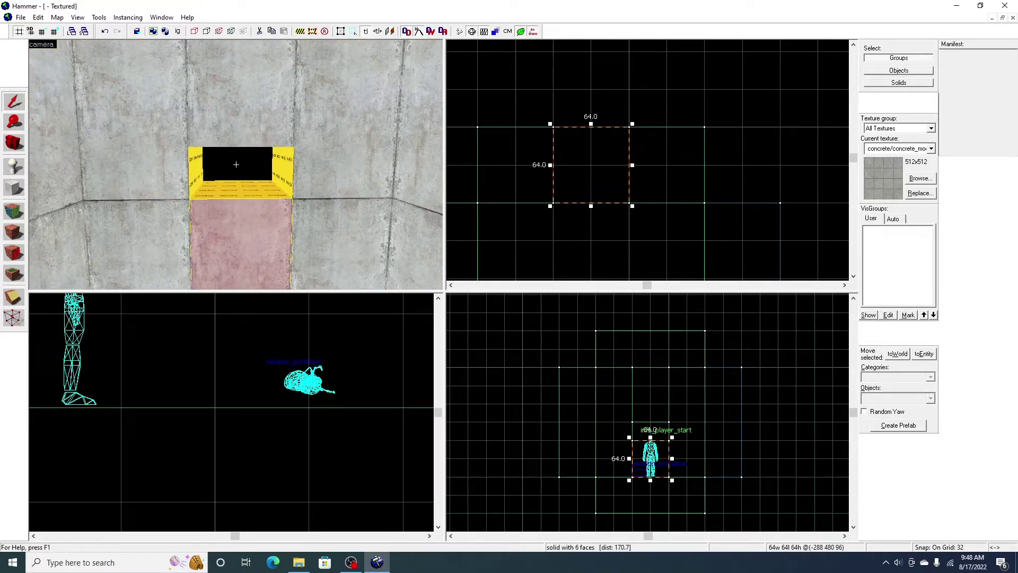
pyautogui.scroll(3, 236, 164)
pyautogui.scroll(-6, 236, 164)
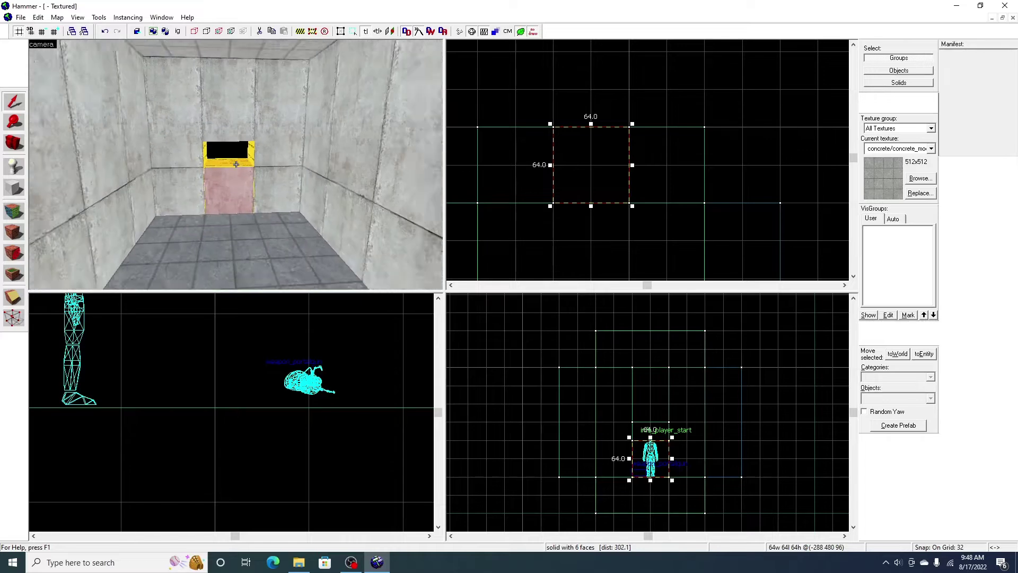
pyautogui.scroll(5, 237, 165)
pyautogui.click(675, 197)
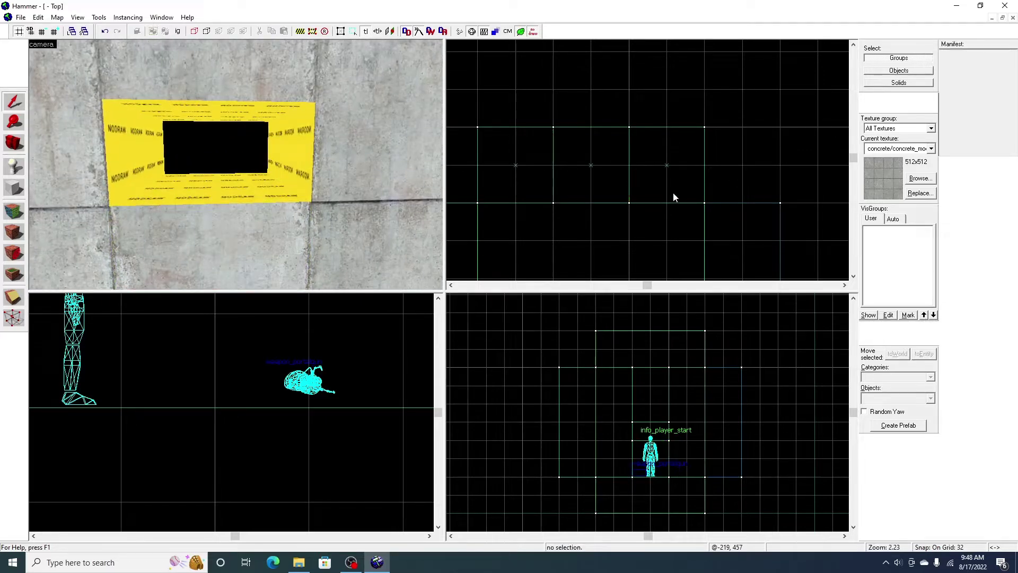
# Set the current texture to tools/toolsnodraw and the grid spacing to 64.
pyautogui.click(932, 179)
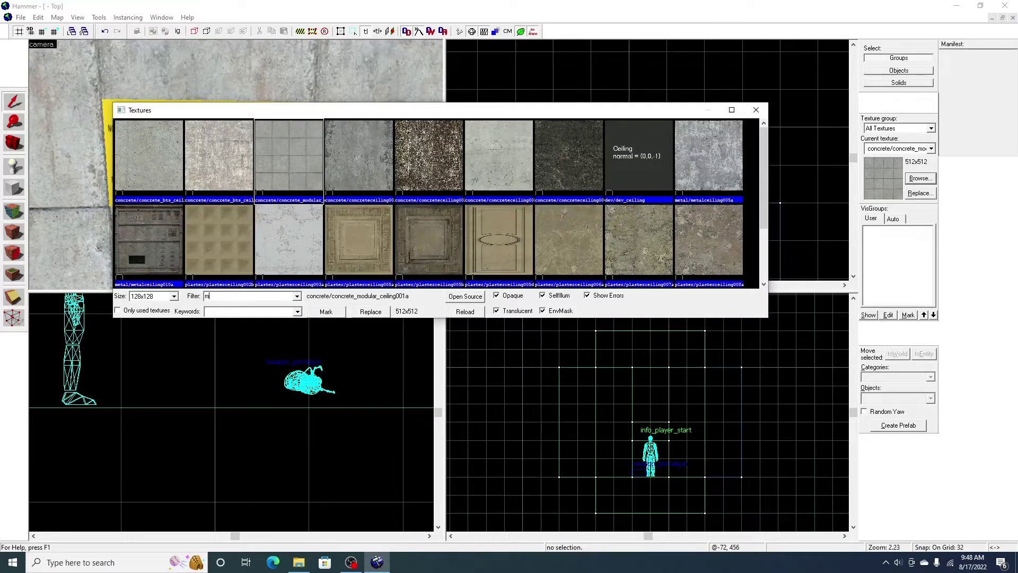
pyautogui.write('nodraw')
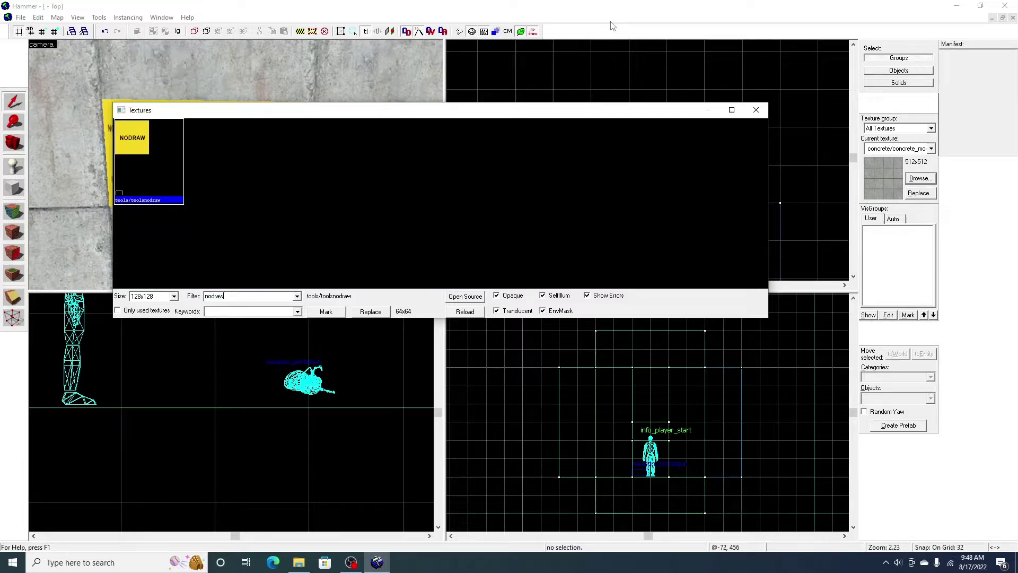
pyautogui.doubleClick(158, 197)
pyautogui.click(42, 31)
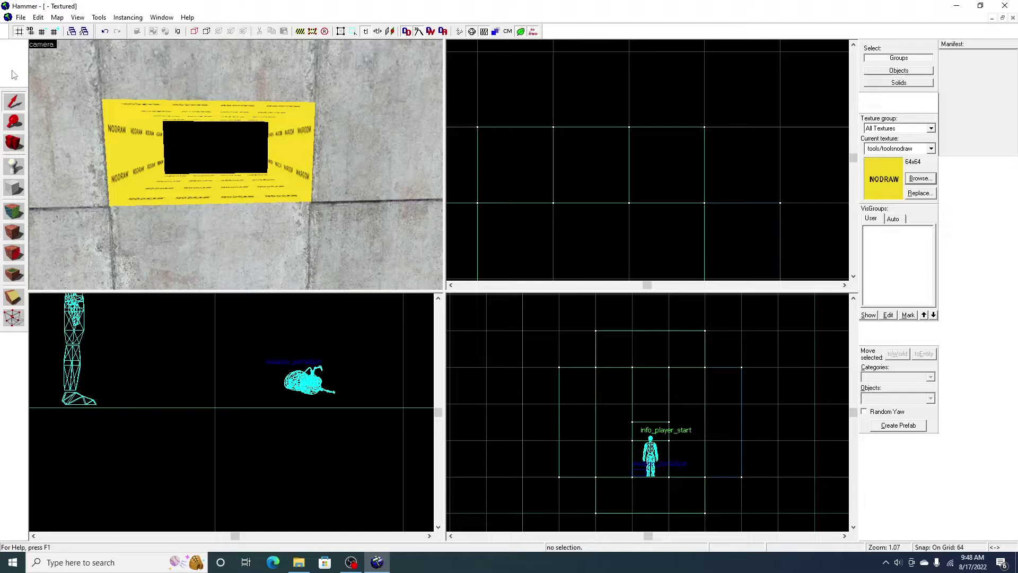
# Create a 192 by 192 unit nodraw floor block, 64 units thick, directly behind the window wall and level with the existing floor.
pyautogui.click(14, 189)
pyautogui.scroll(-3, 650, 158)
pyautogui.click(650, 158)
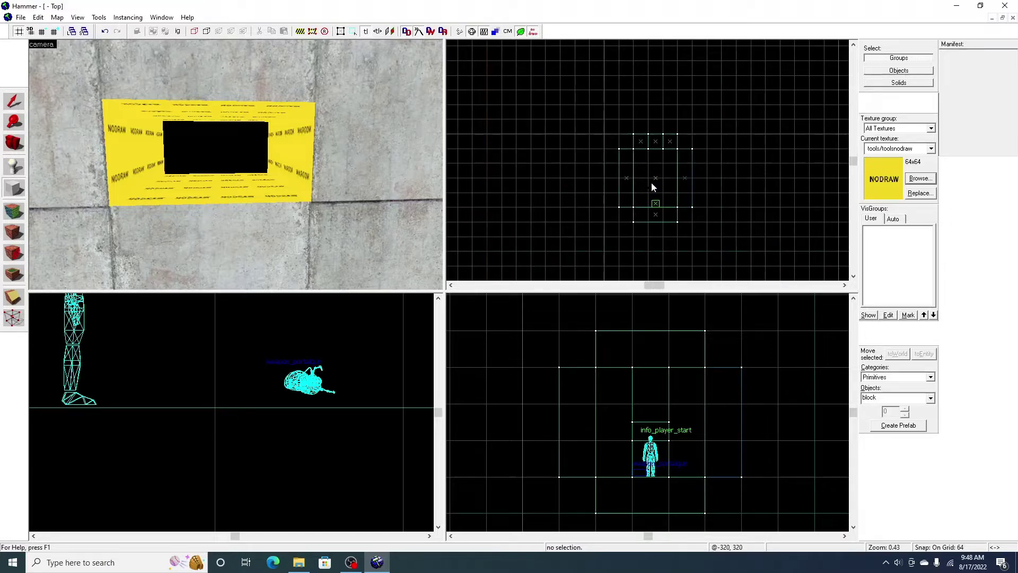
pyautogui.moveTo(636, 135); pyautogui.dragTo(677, 85)
pyautogui.scroll(-3, 663, 456)
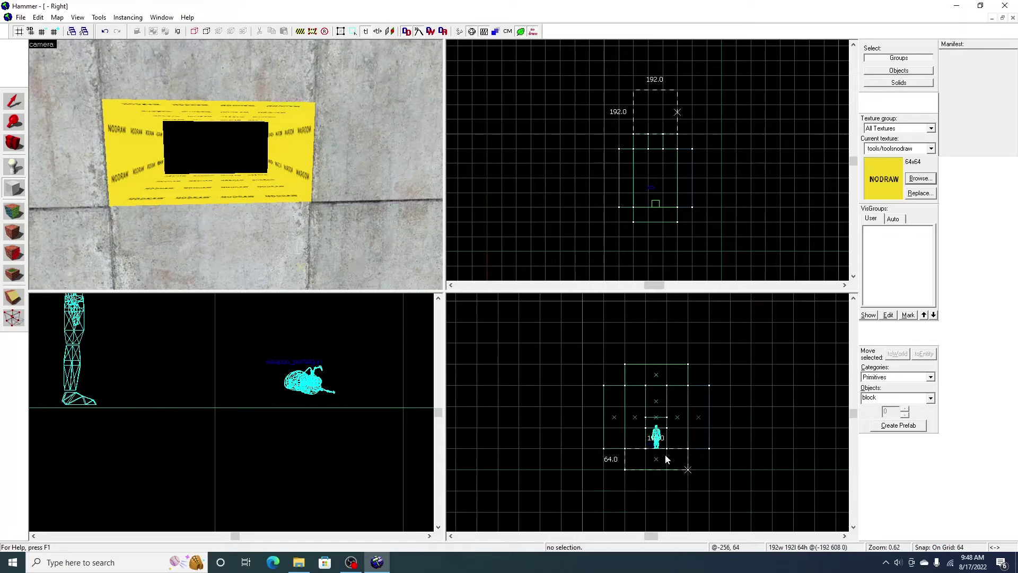
pyautogui.press('z')
pyautogui.press('w')
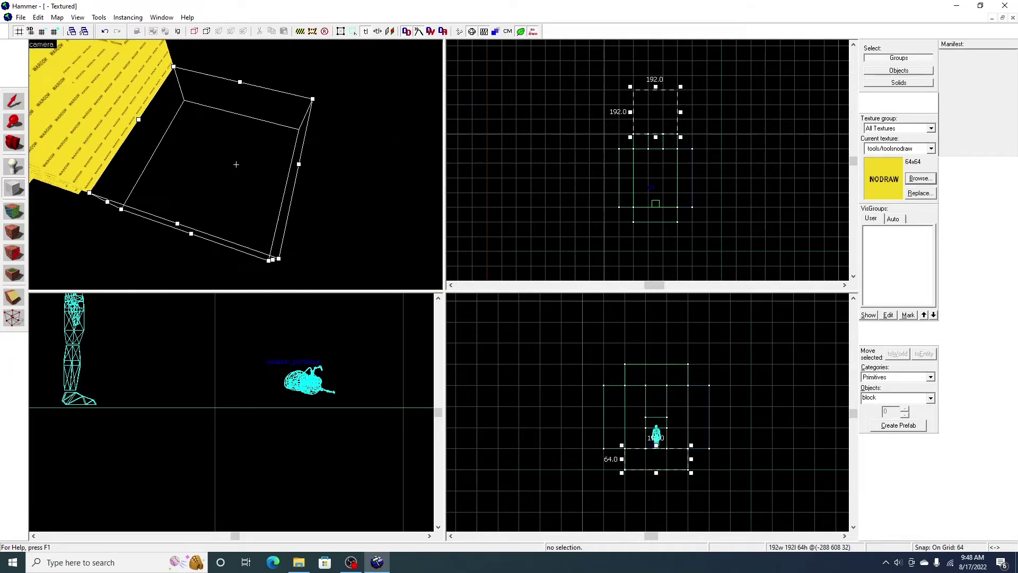
pyautogui.press('z')
pyautogui.press('Return')
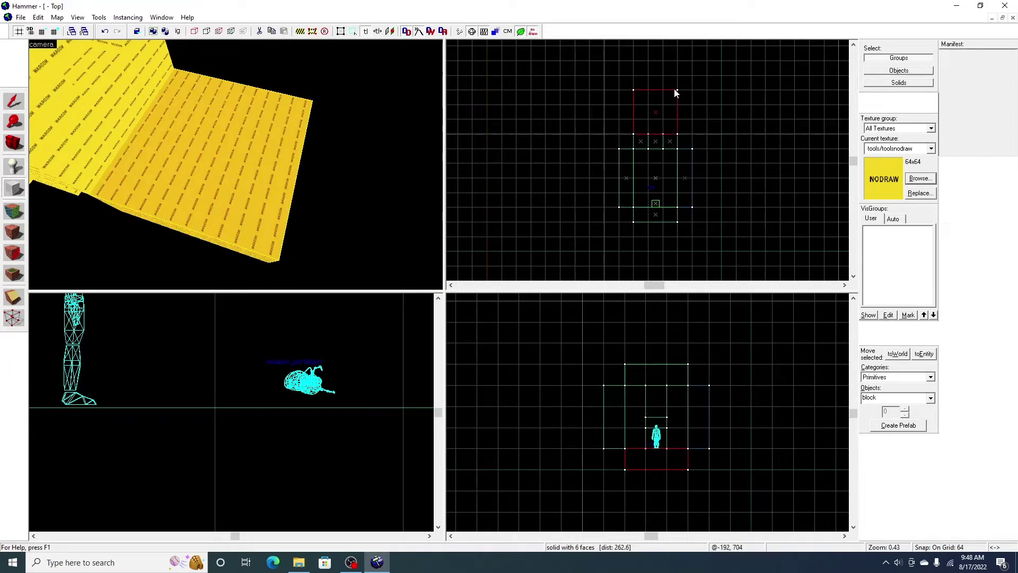
# Create a 64-unit-thick, 192-unit-long and 192-unit-high side wall beside the new floor and copy it to the opposite side.
pyautogui.moveTo(675, 93); pyautogui.dragTo(695, 137)
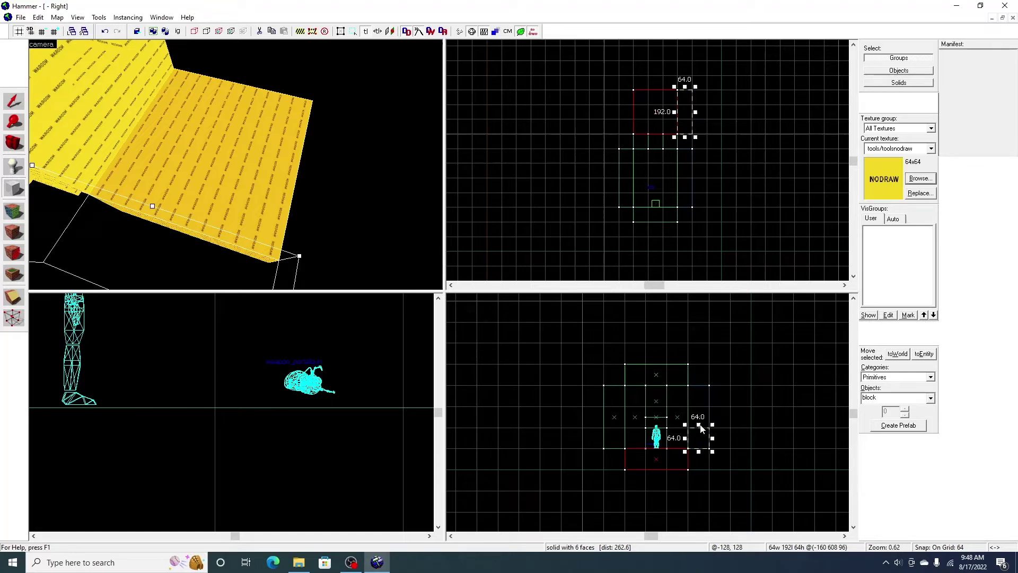
pyautogui.moveTo(701, 429); pyautogui.dragTo(711, 385)
pyautogui.press('Return')
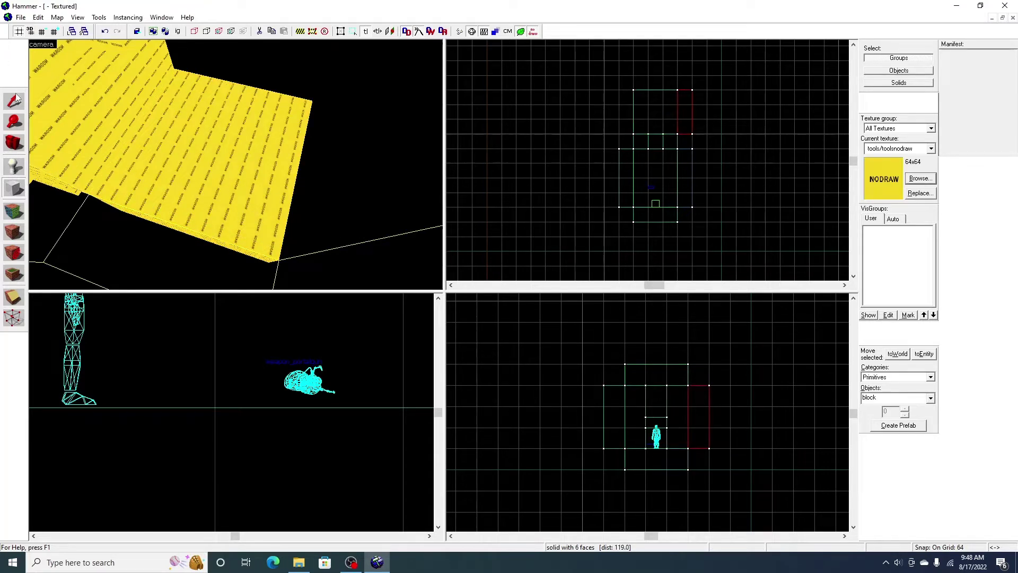
pyautogui.click(14, 100)
pyautogui.click(626, 112)
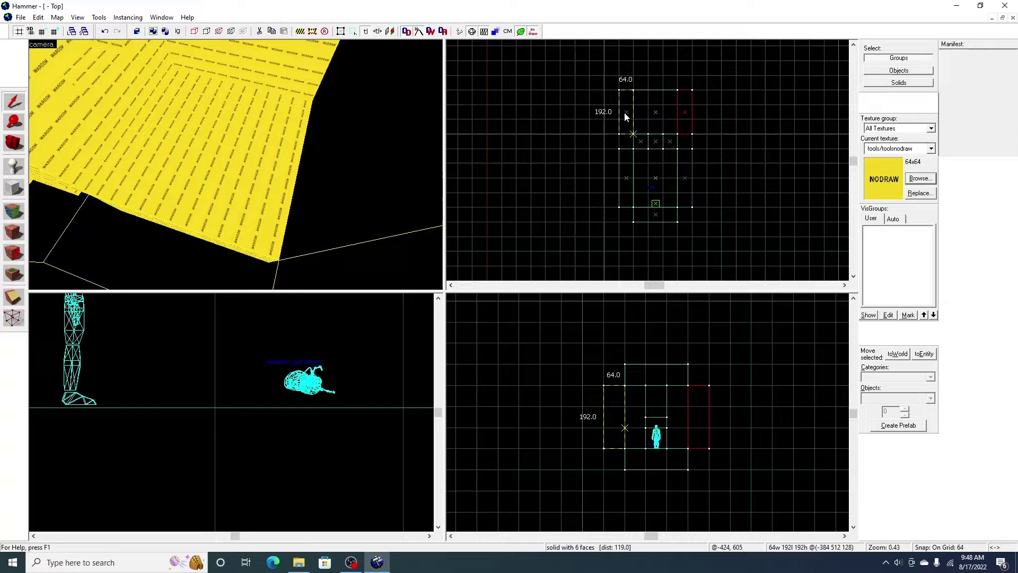
pyautogui.keyDown('shift'); pyautogui.moveTo(625, 112); pyautogui.dragTo(625, 113); pyautogui.keyUp('shift')
pyautogui.press('z')
pyautogui.press('z')
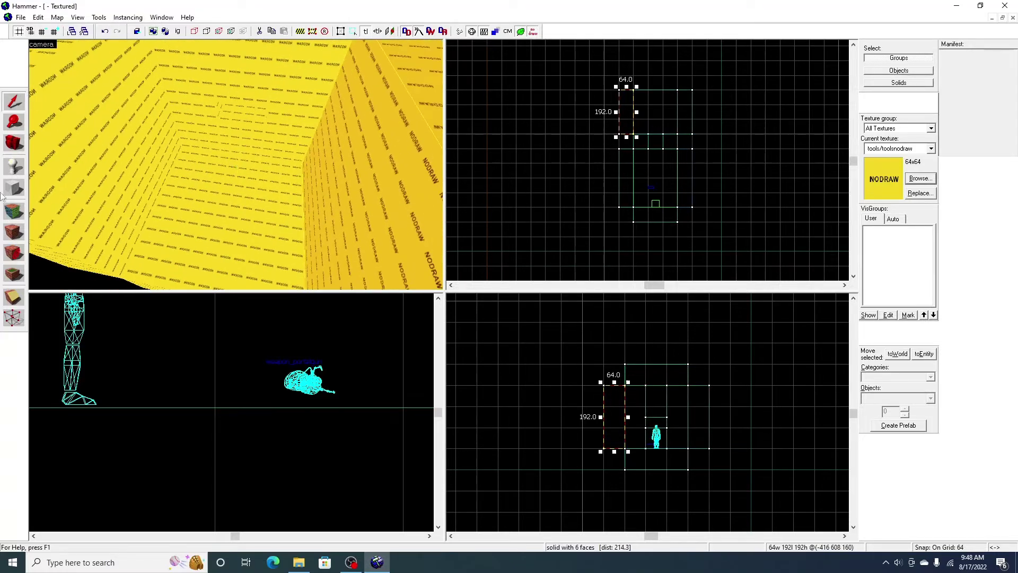
# Create a nodraw end wall 192 units wide and 64 units thick across the far end of the new room.
pyautogui.click(13, 189)
pyautogui.moveTo(634, 93); pyautogui.dragTo(677, 83)
pyautogui.press('Return')
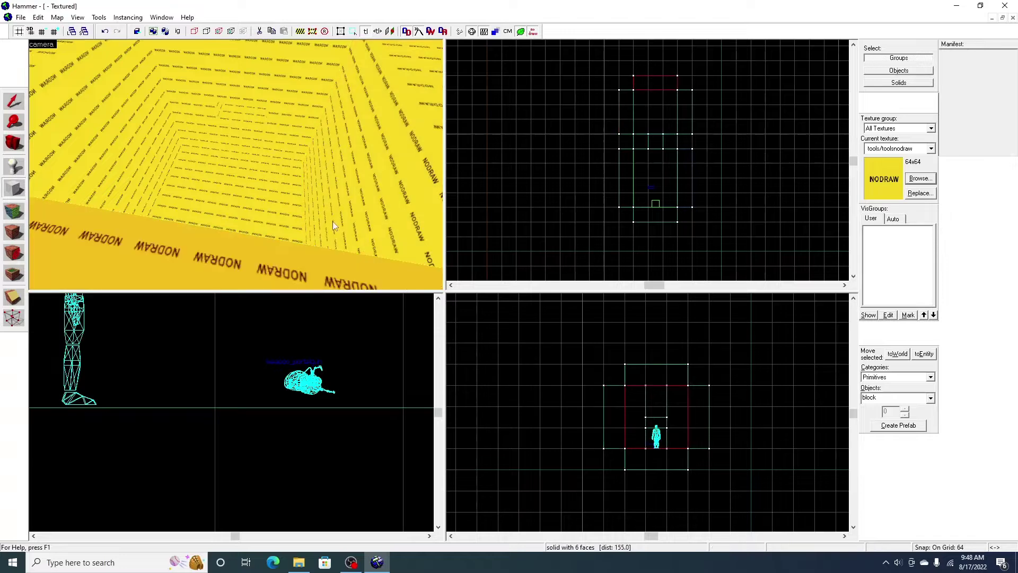
# Copy the new floor block up above the walls as the second room's ceiling and deselect it.
pyautogui.click(14, 101)
pyautogui.moveTo(671, 368)
pyautogui.mouseDown()
pyautogui.moveTo(670, 453)
pyautogui.moveTo(670, 370)
pyautogui.mouseUp()
pyautogui.click(704, 367)
pyautogui.press('z')
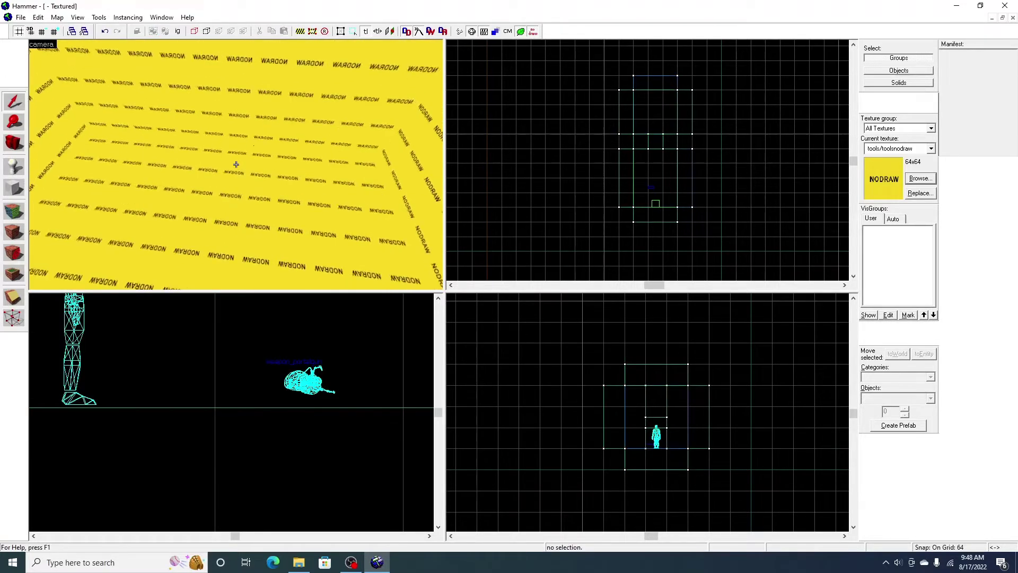
pyautogui.press('z')
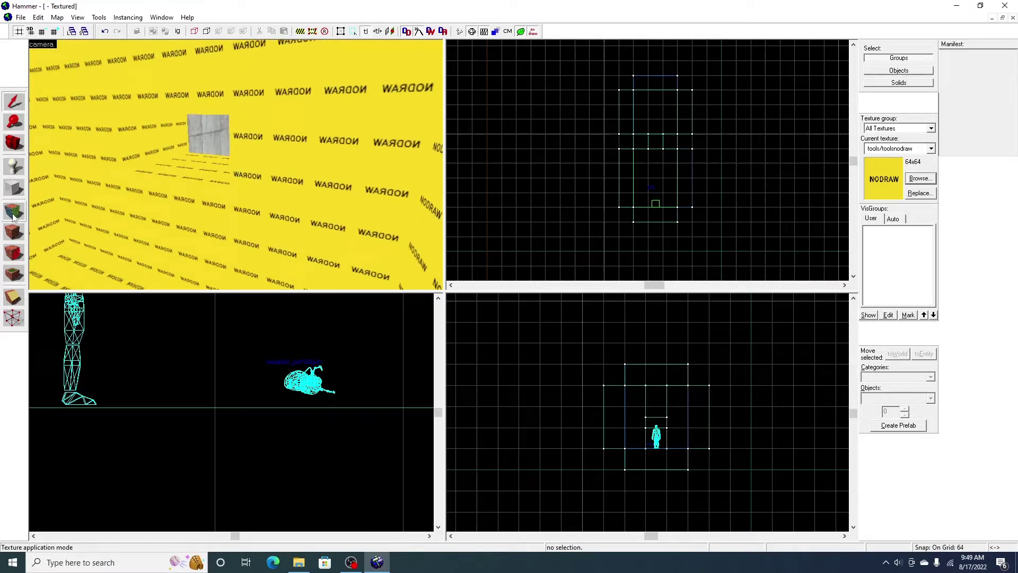
# Pick up concrete/concrete_bts_modular_wall001a from the first room's wall and apply it to the second room's wall faces.
pyautogui.click(13, 214)
pyautogui.press('z')
pyautogui.press('w')
pyautogui.click(236, 165)
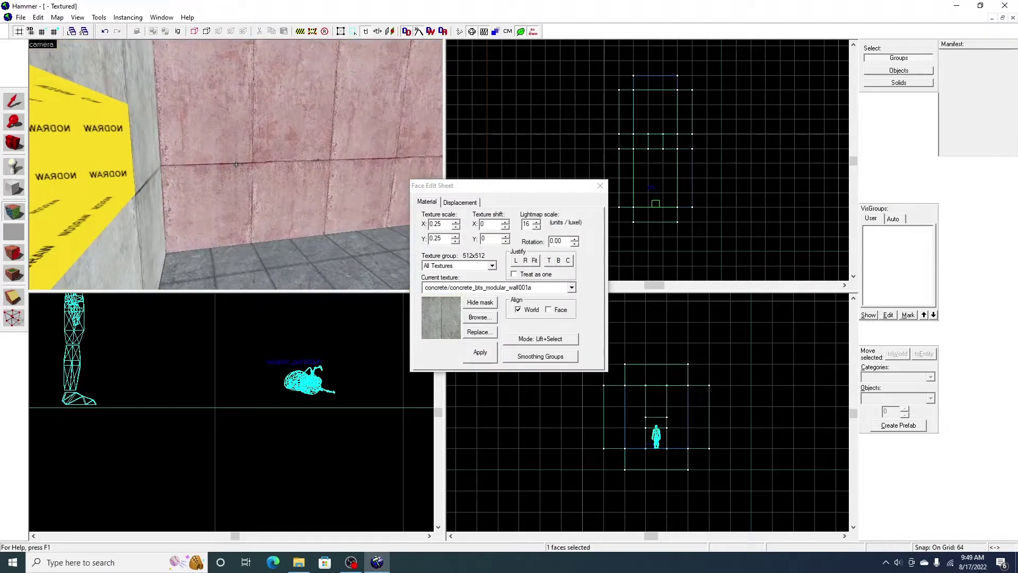
pyautogui.press('w')
pyautogui.rightClick(236, 165)
pyautogui.press('w')
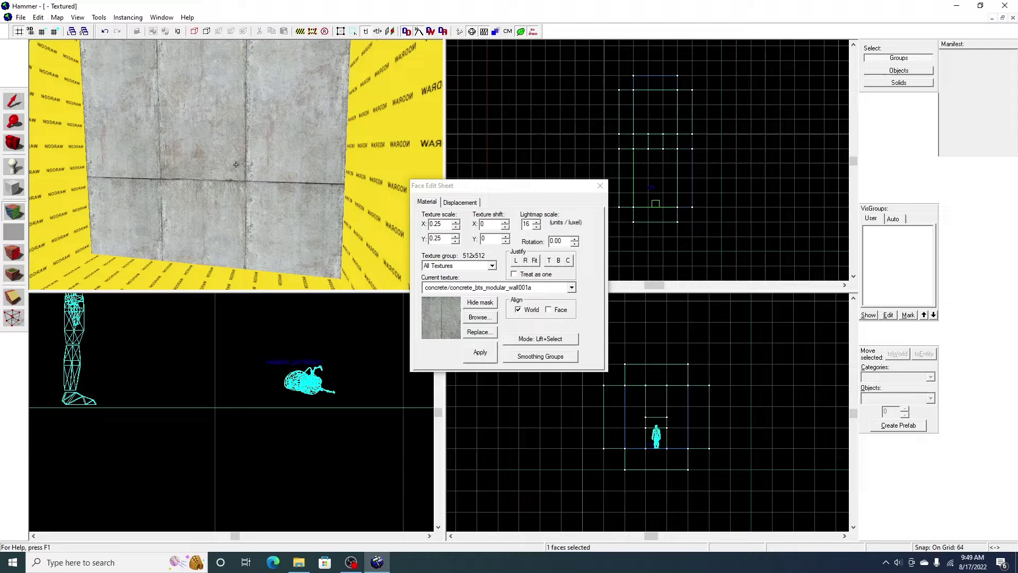
pyautogui.rightClick(236, 164)
pyautogui.rightClick(236, 164)
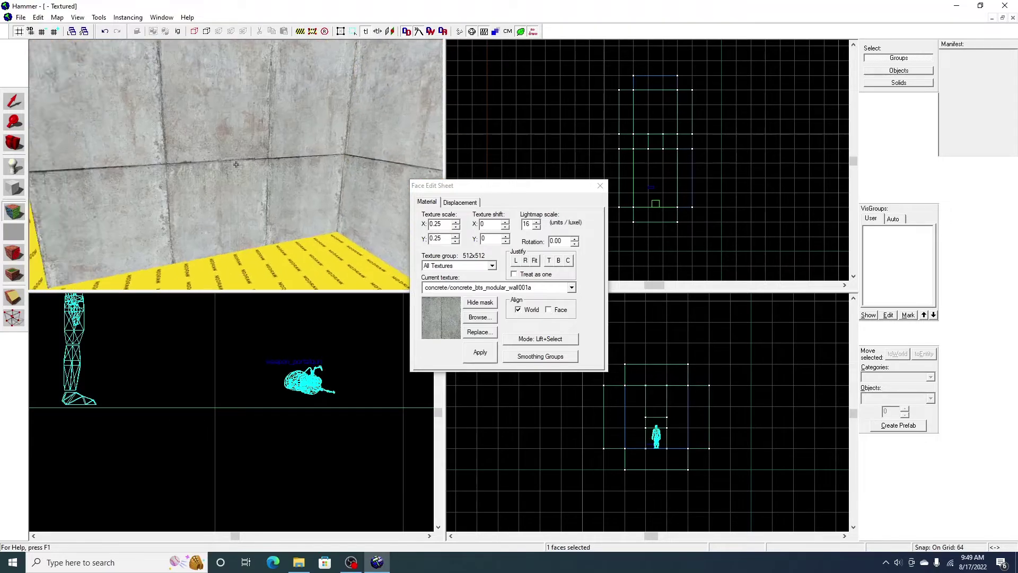
pyautogui.rightClick(236, 164)
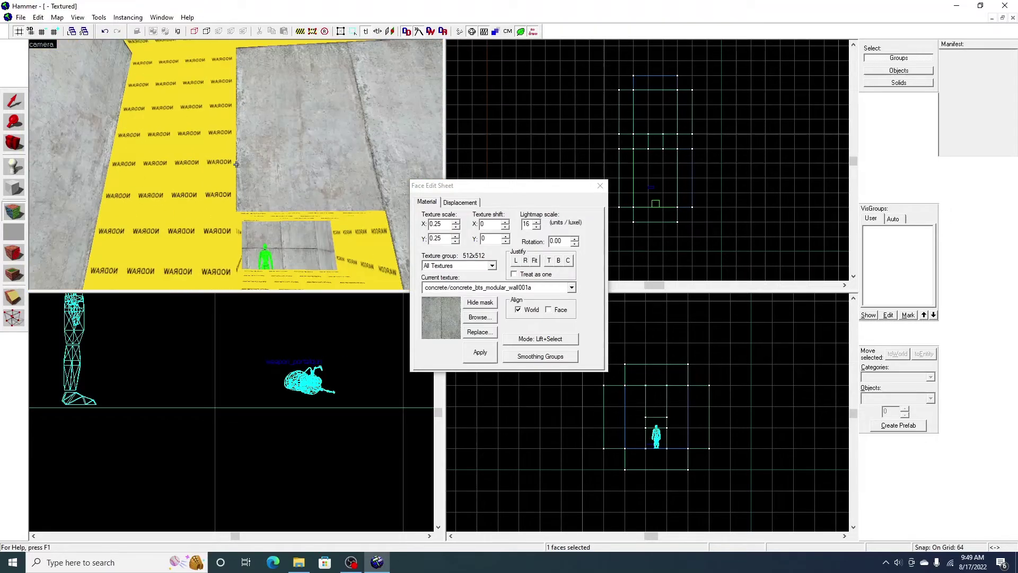
pyautogui.rightClick(236, 165)
pyautogui.rightClick(236, 164)
pyautogui.rightClick(236, 164)
pyautogui.press('w')
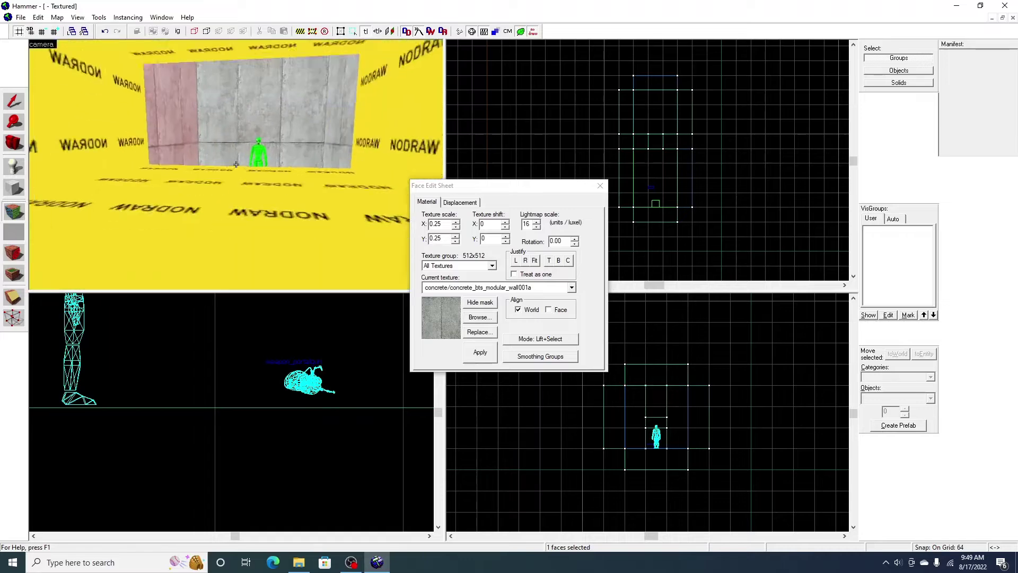
# Apply concrete/concrete_modular_floor001a to the second room's floor and the first room's ceiling texture to its ceiling.
pyautogui.click(237, 164)
pyautogui.press('w')
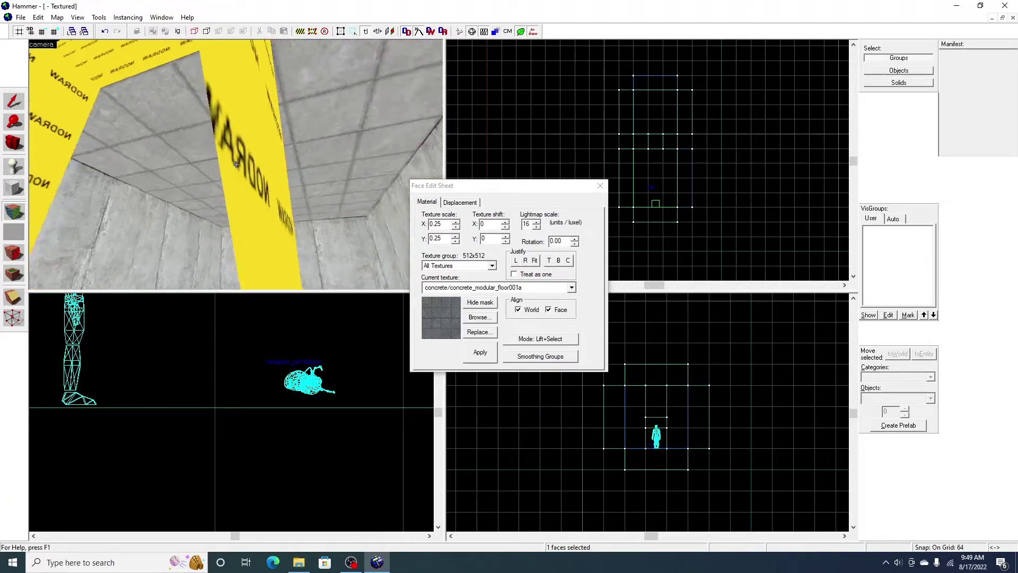
pyautogui.click(236, 165)
pyautogui.click(236, 164)
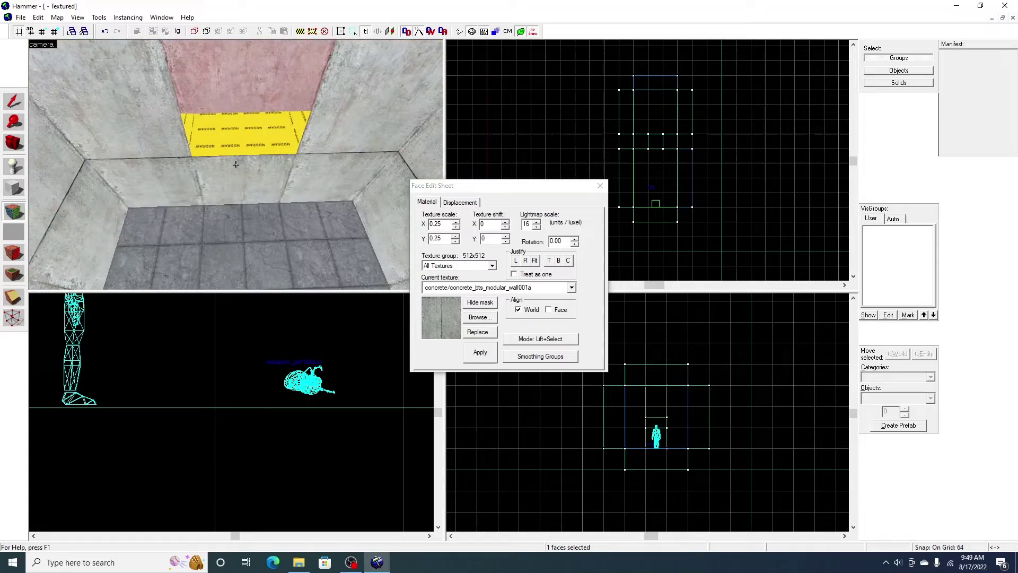
# Filter the available textures by metal and choose metal/metalwall048b as the current texture.
pyautogui.press('w')
pyautogui.press('z')
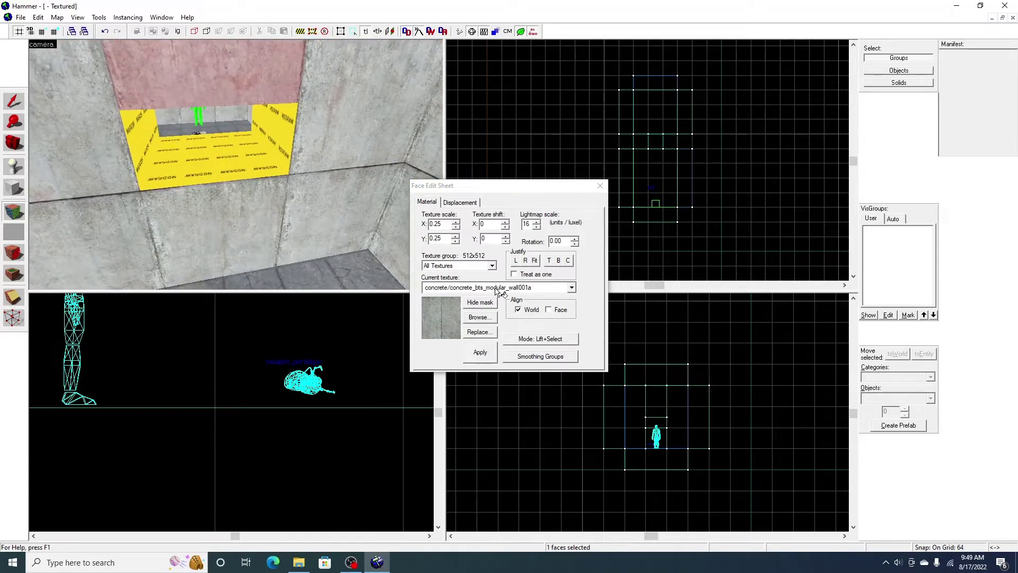
pyautogui.click(479, 317)
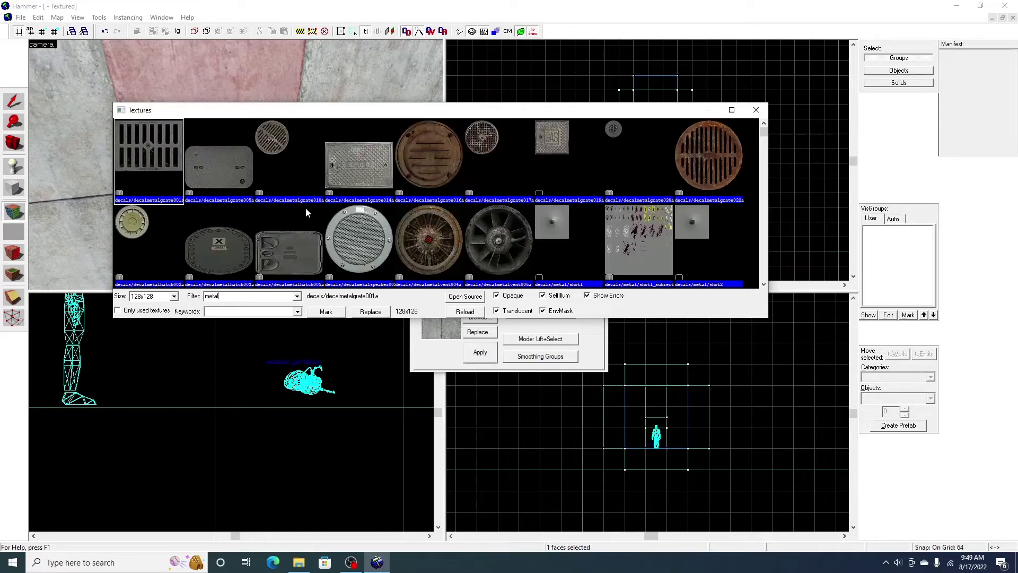
pyautogui.scroll(-3, 323, 209)
pyautogui.scroll(-1, 324, 209)
pyautogui.scroll(-10, 323, 211)
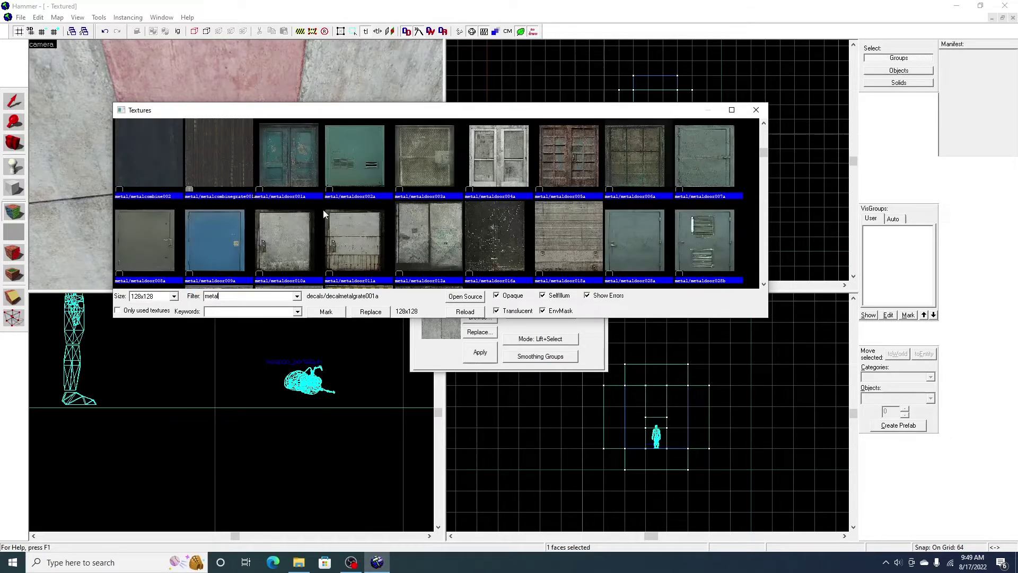
pyautogui.scroll(-8, 324, 212)
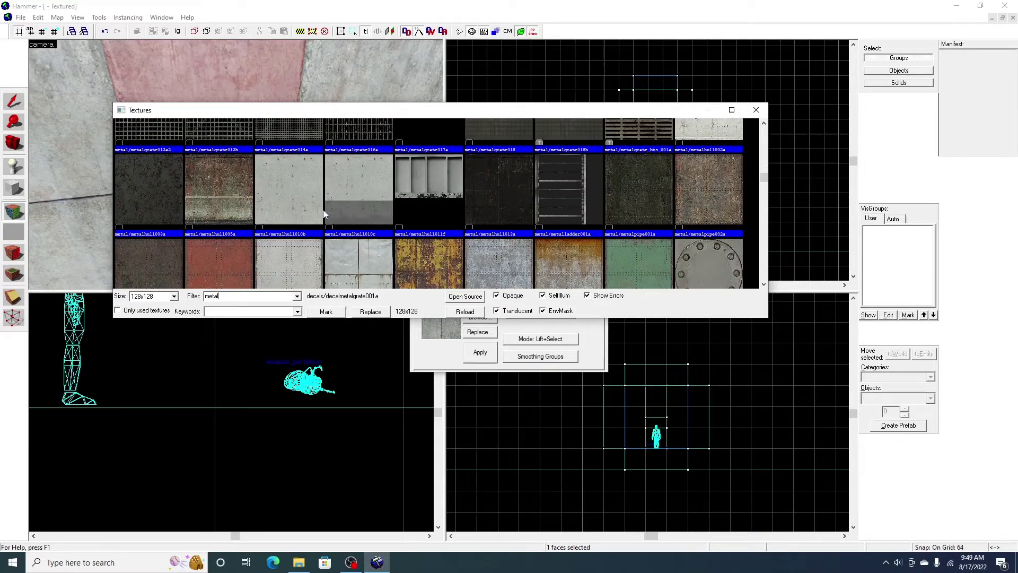
pyautogui.scroll(-1, 324, 212)
pyautogui.scroll(-6, 323, 209)
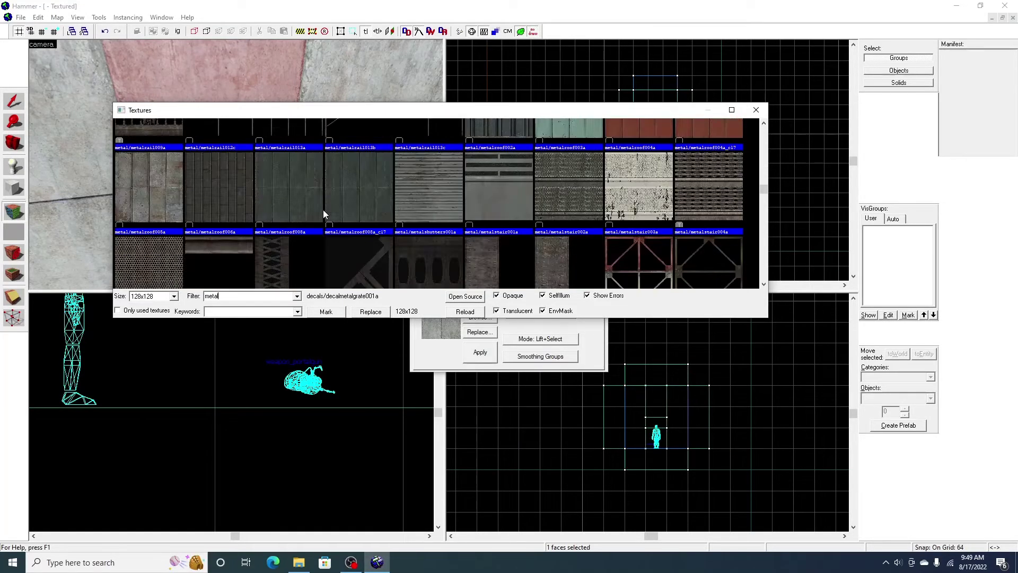
pyautogui.scroll(-8, 323, 209)
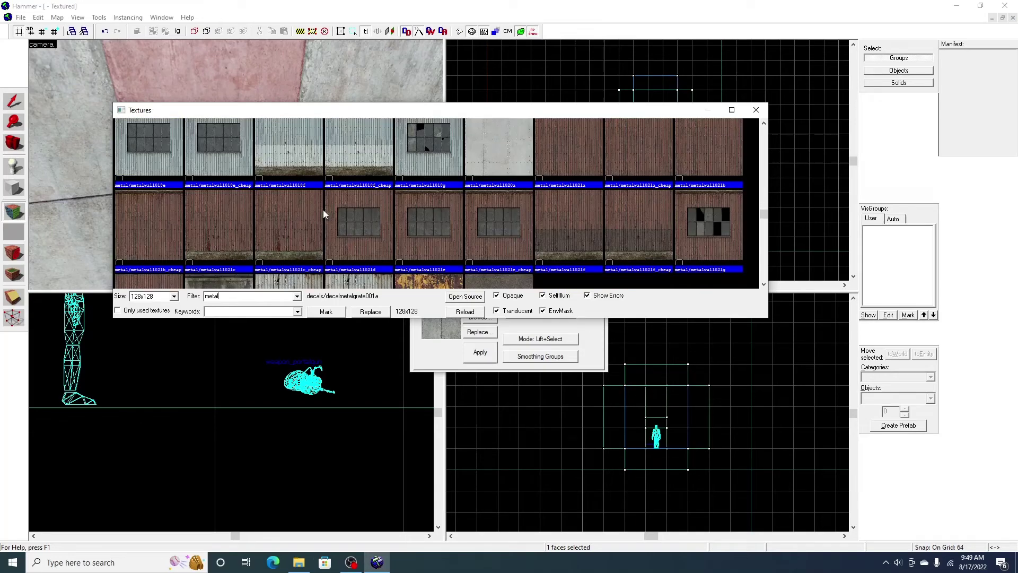
pyautogui.scroll(-2, 323, 209)
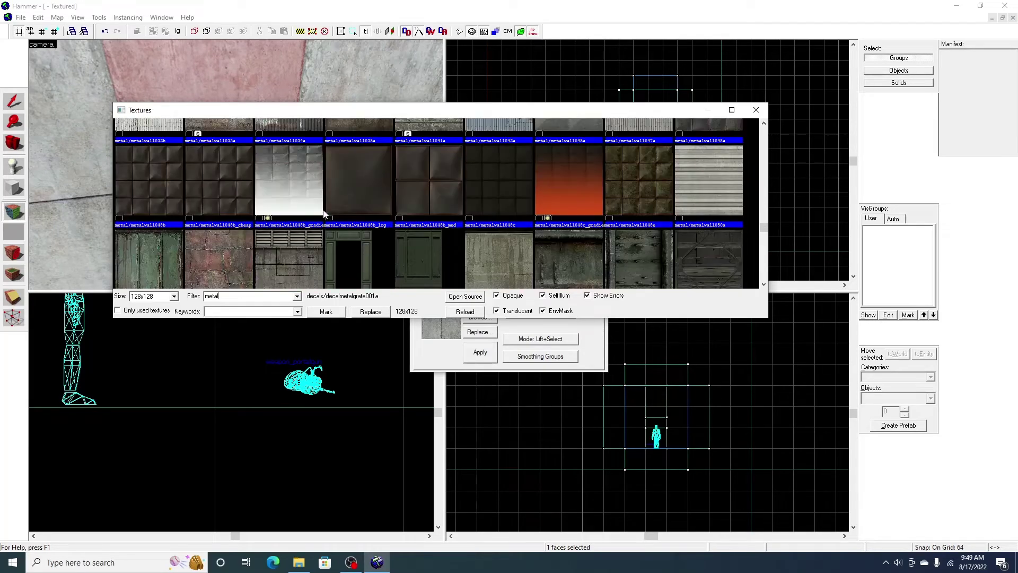
pyautogui.doubleClick(161, 200)
# Apply metal/metalwall048b to the inner nodraw faces of the window opening between the two rooms.
pyautogui.press('z')
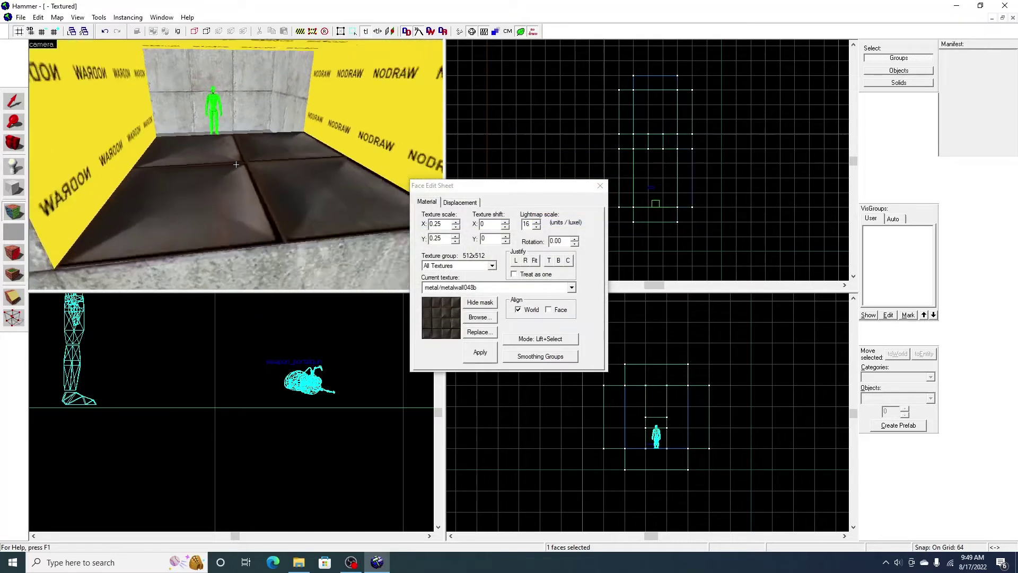
pyautogui.rightClick(236, 165)
pyautogui.rightClick(236, 164)
pyautogui.rightClick(236, 164)
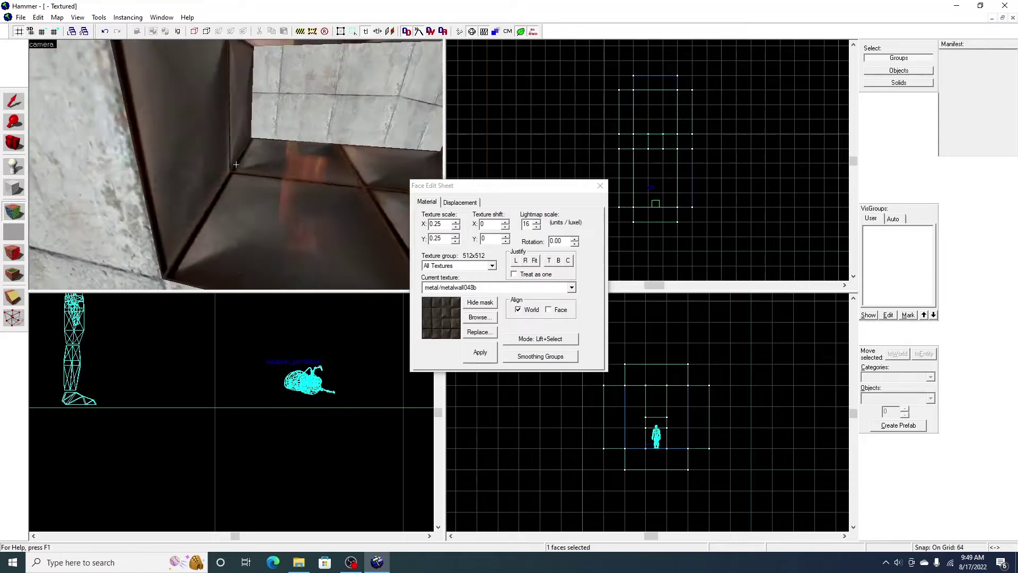
# Examine the textured window opening and the surrounding walls from both rooms.
pyautogui.press('s')
pyautogui.press('w')
pyautogui.press('s')
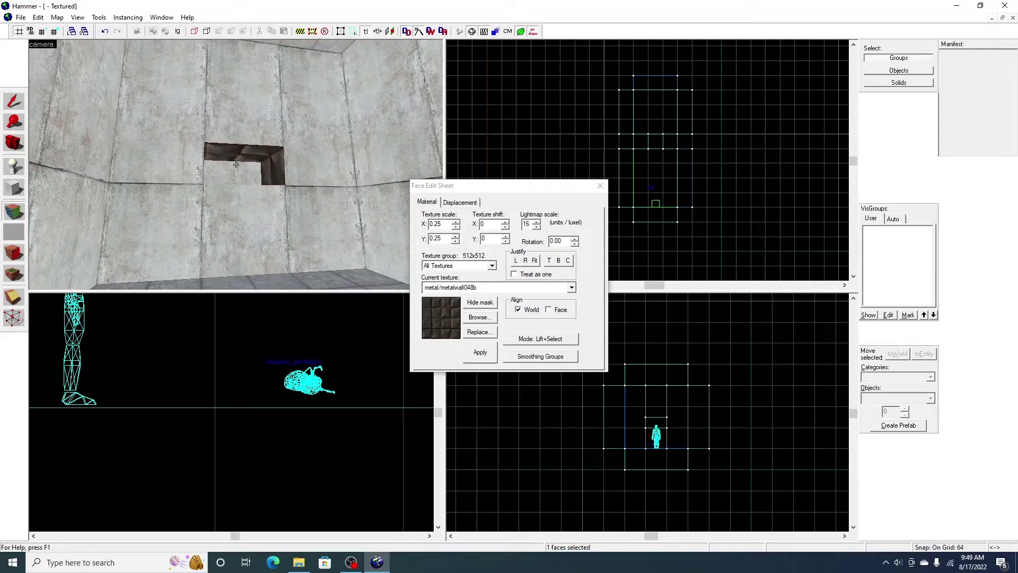
pyautogui.press('w')
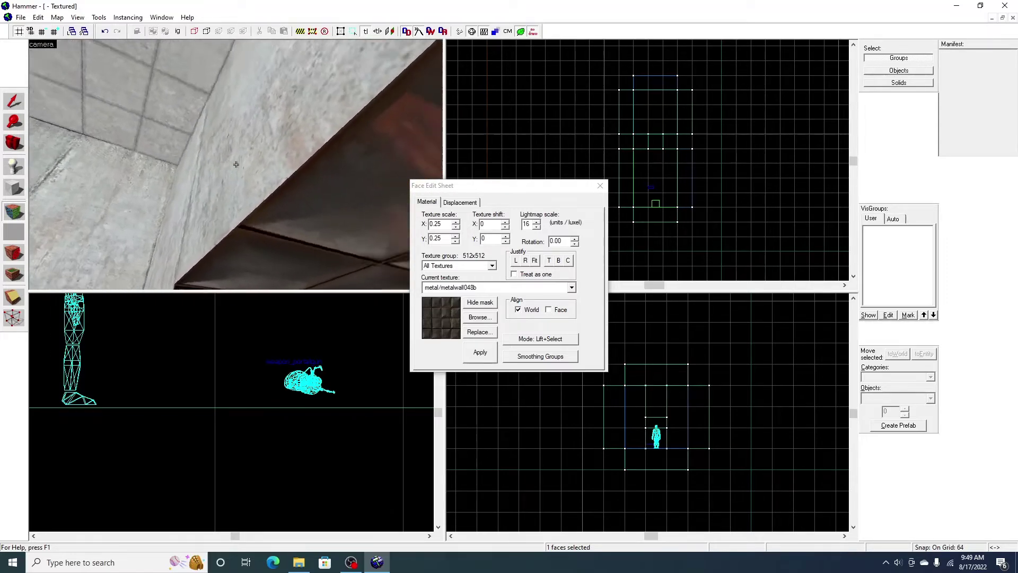
pyautogui.press('s')
pyautogui.press('w')
pyautogui.press('s')
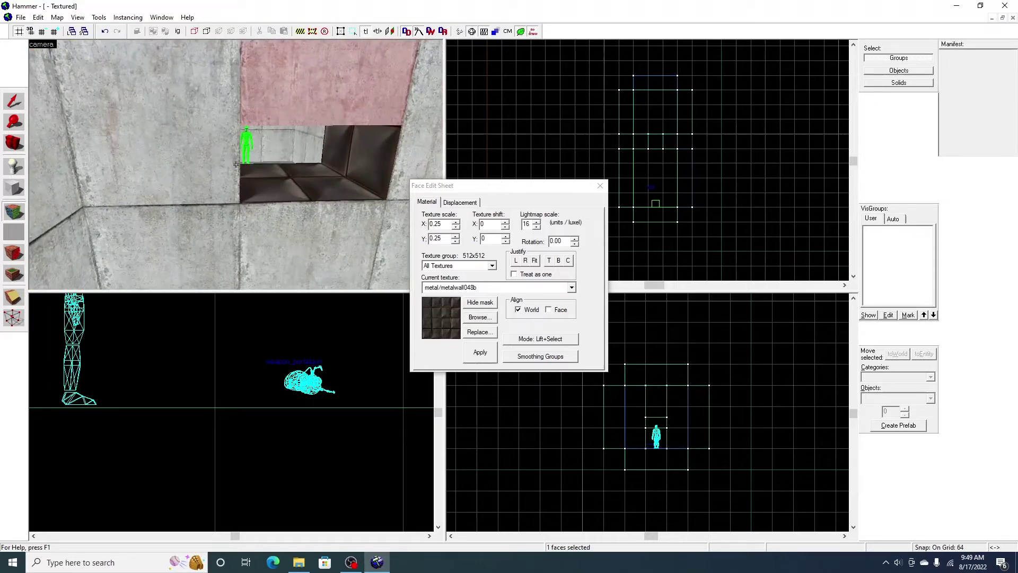
pyautogui.press('w')
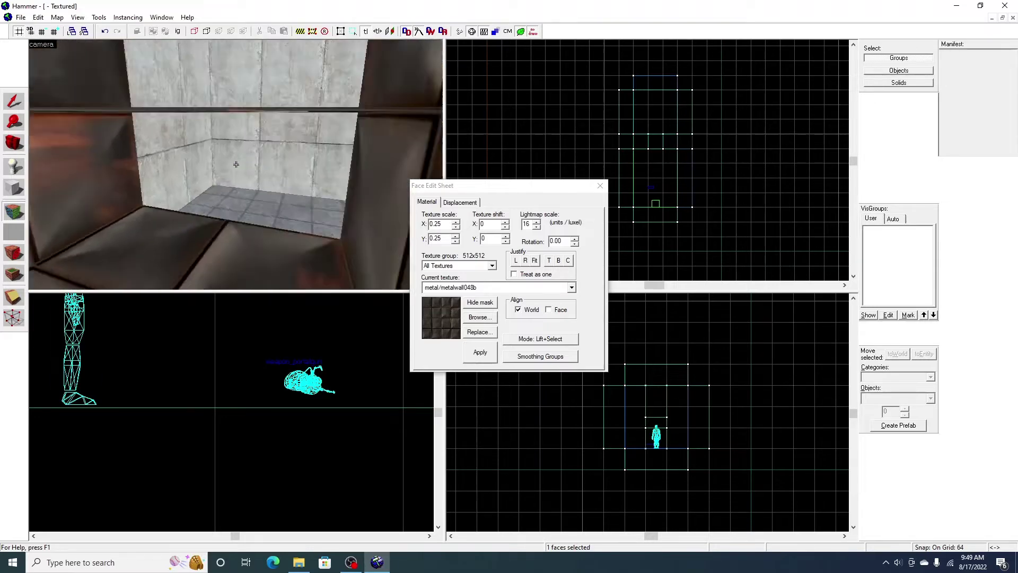
pyautogui.press('s')
pyautogui.press('w')
pyautogui.press('s')
pyautogui.press('w')
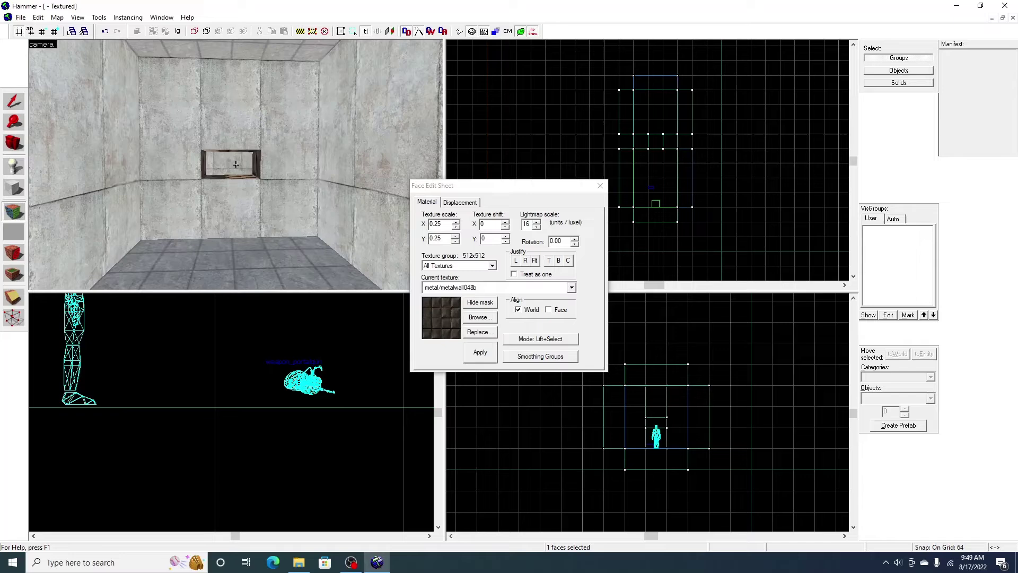
# Leave face editing and place an info_player_start entity on the first room's ceiling.
pyautogui.press('z')
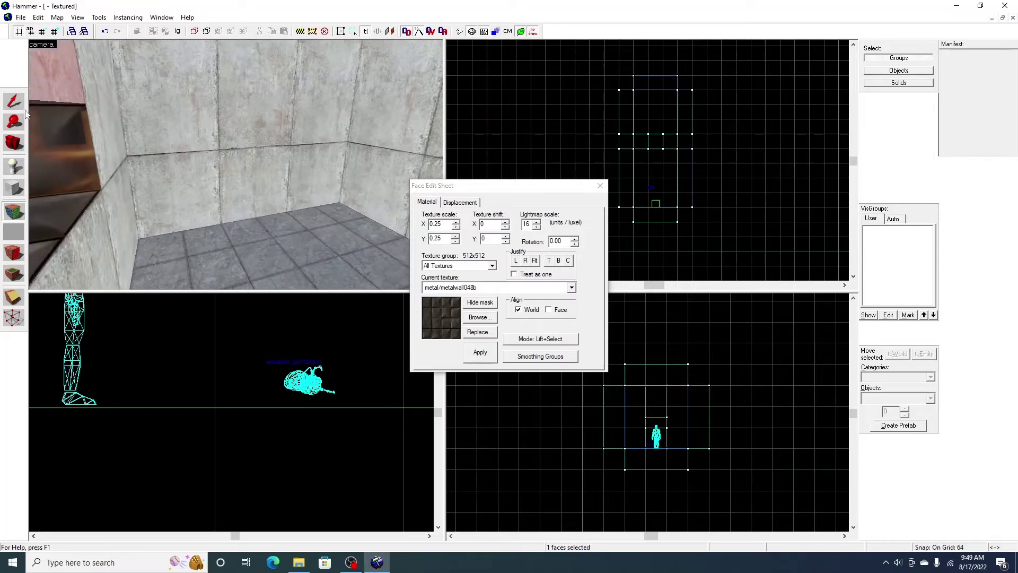
pyautogui.click(21, 107)
pyautogui.press('z')
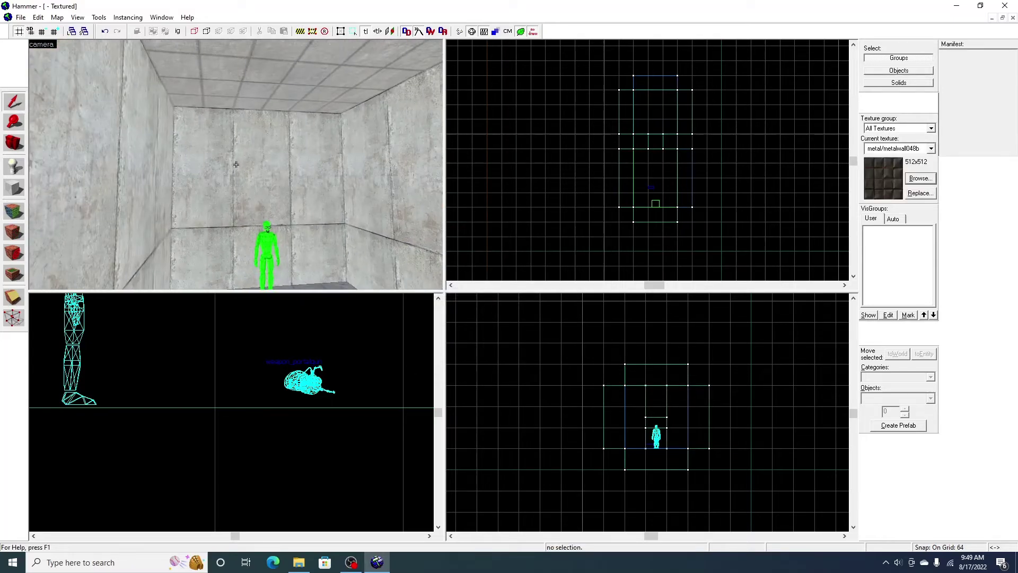
pyautogui.press('z')
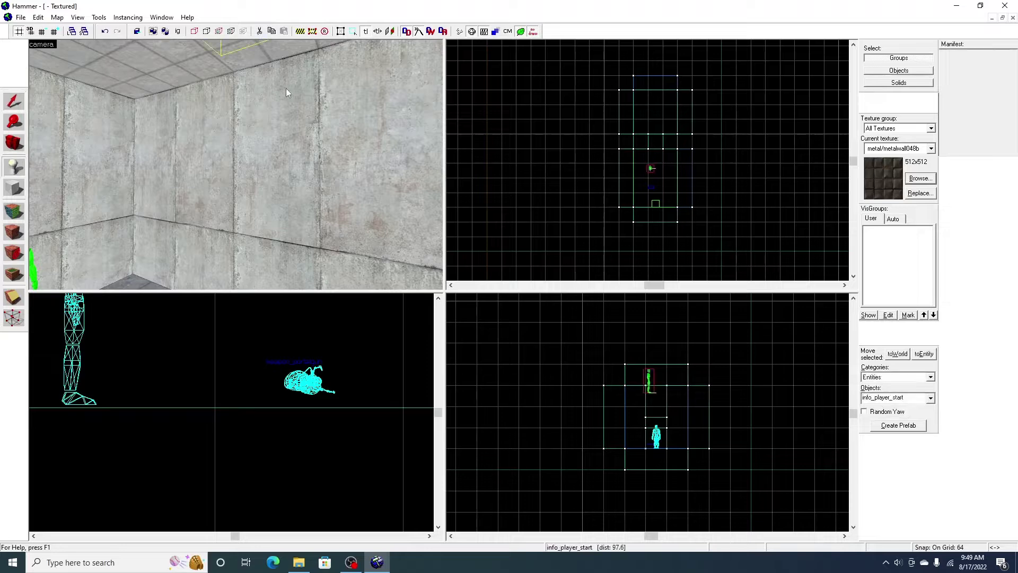
pyautogui.press('z')
pyautogui.press('z')
pyautogui.doubleClick(249, 105)
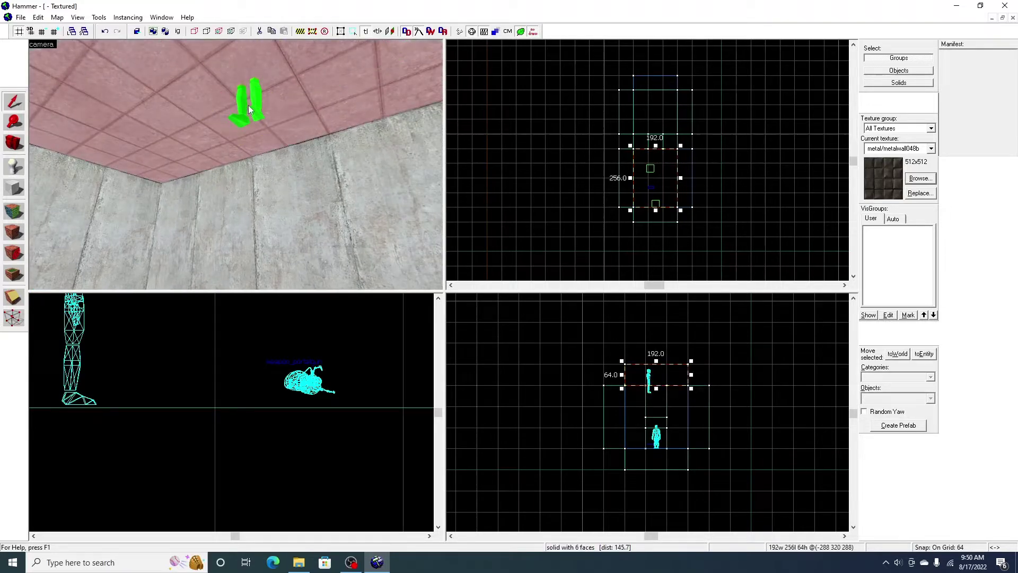
pyautogui.click(245, 108)
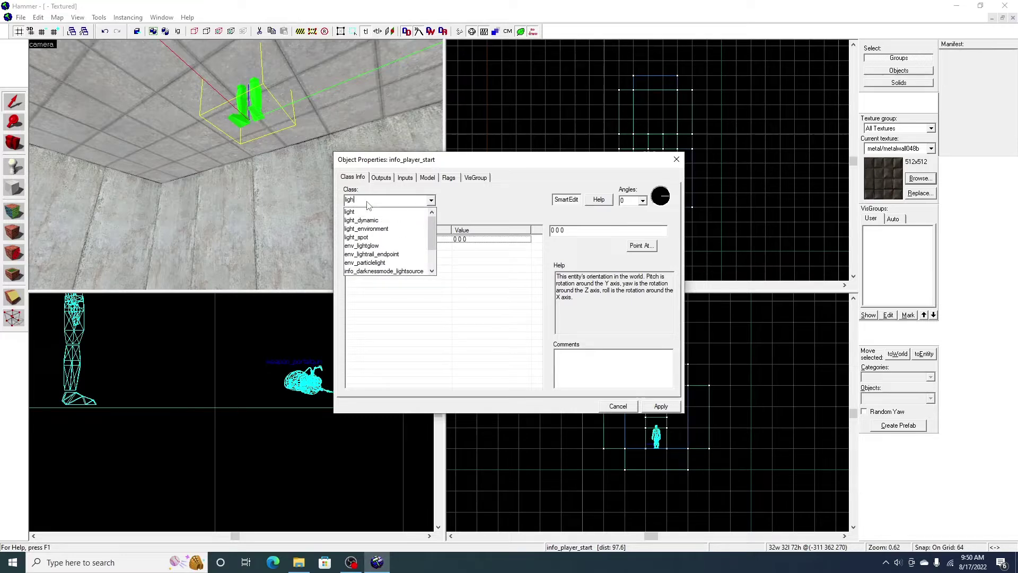
pyautogui.write('t')
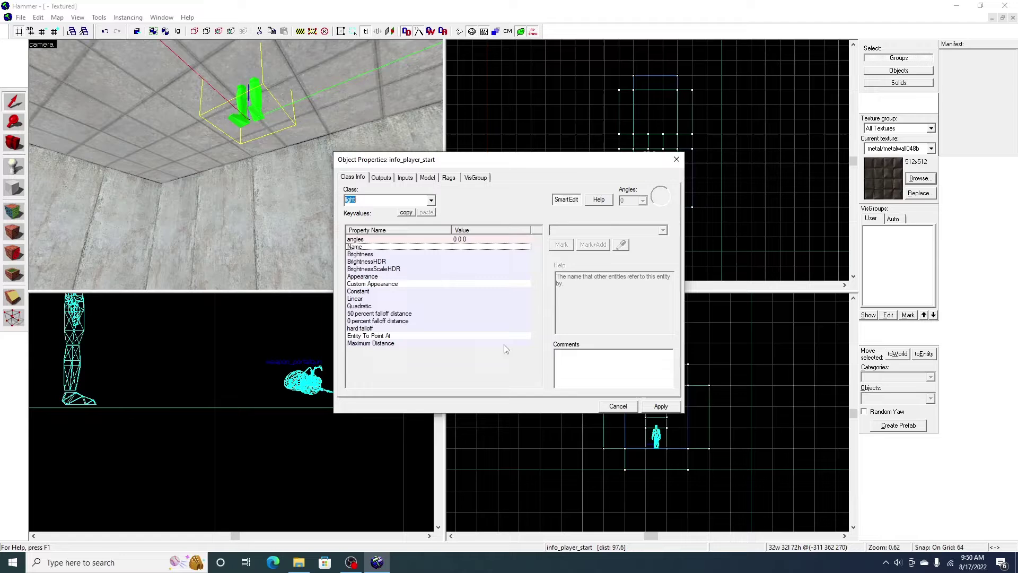
pyautogui.click(670, 409)
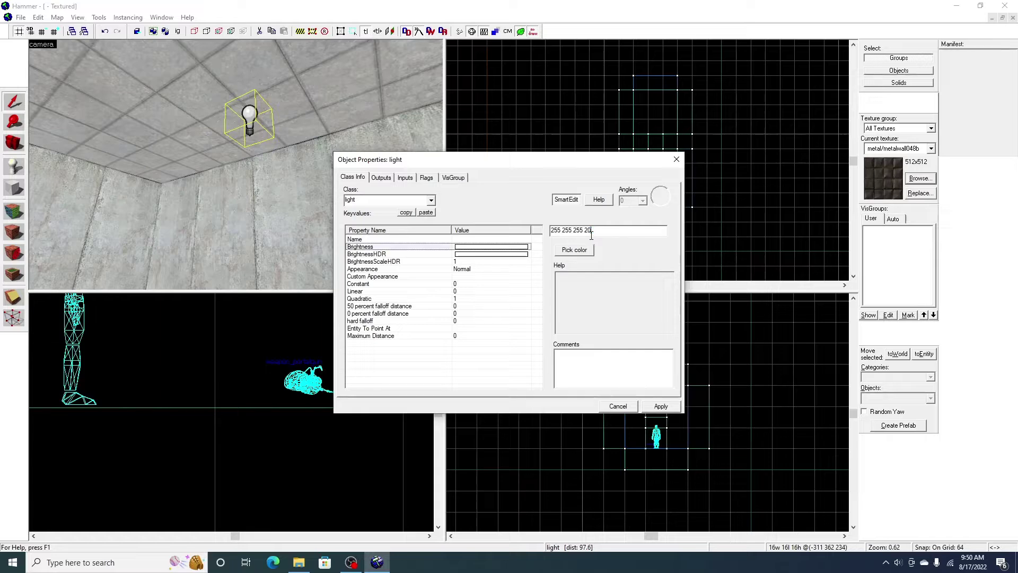
pyautogui.click(671, 407)
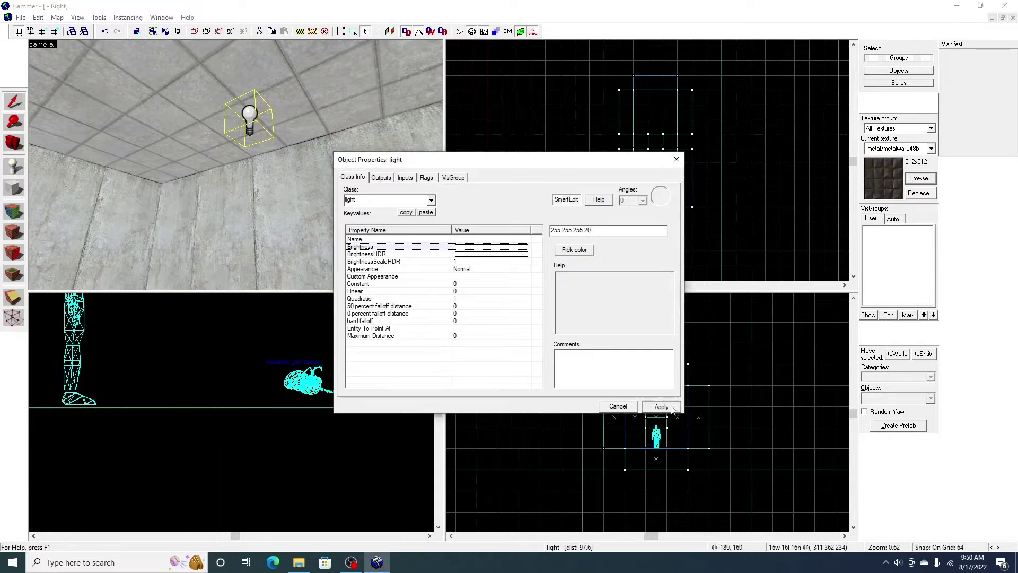
pyautogui.click(682, 160)
# Reduce the grid to 16 units and arrange copies of the light near the first room's four ceiling corners.
pyautogui.scroll(-3, 666, 167)
pyautogui.scroll(8, 665, 171)
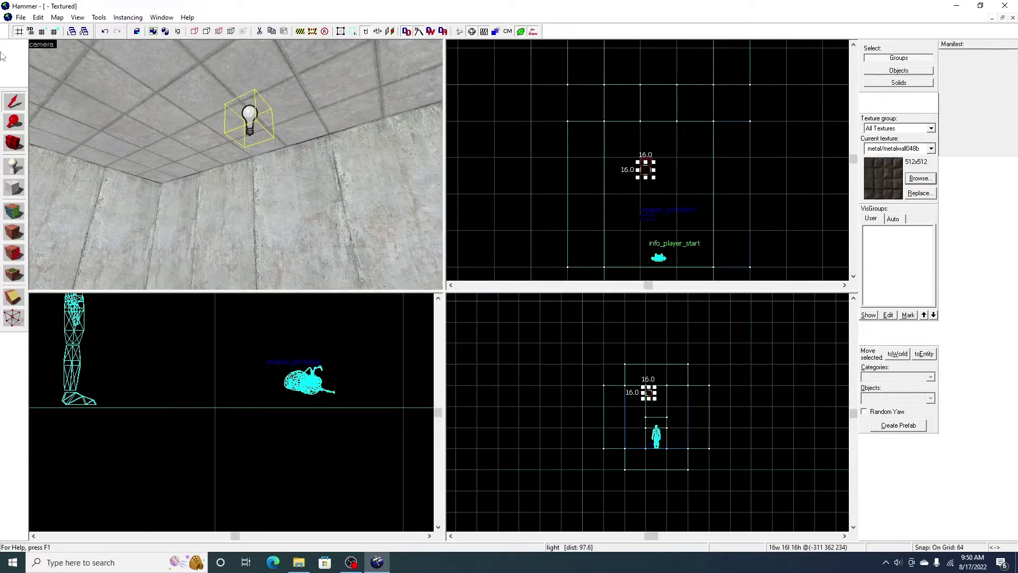
pyautogui.click(42, 32)
pyautogui.click(41, 32)
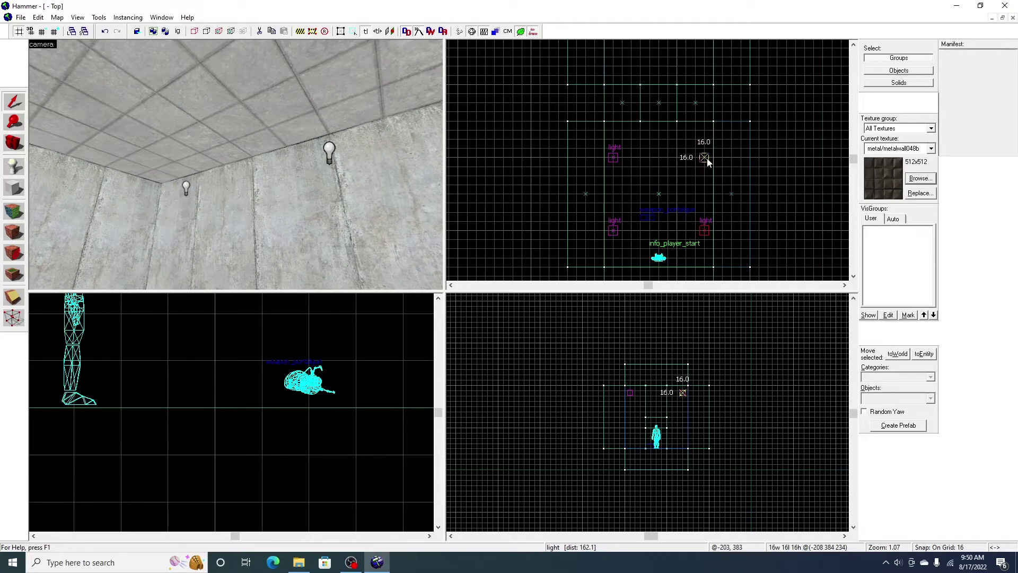
pyautogui.click(707, 159)
# Copy the light to four positions near the corners of the second room's ceiling and check them in the room.
pyautogui.scroll(-5, 708, 161)
pyautogui.scroll(4, 704, 106)
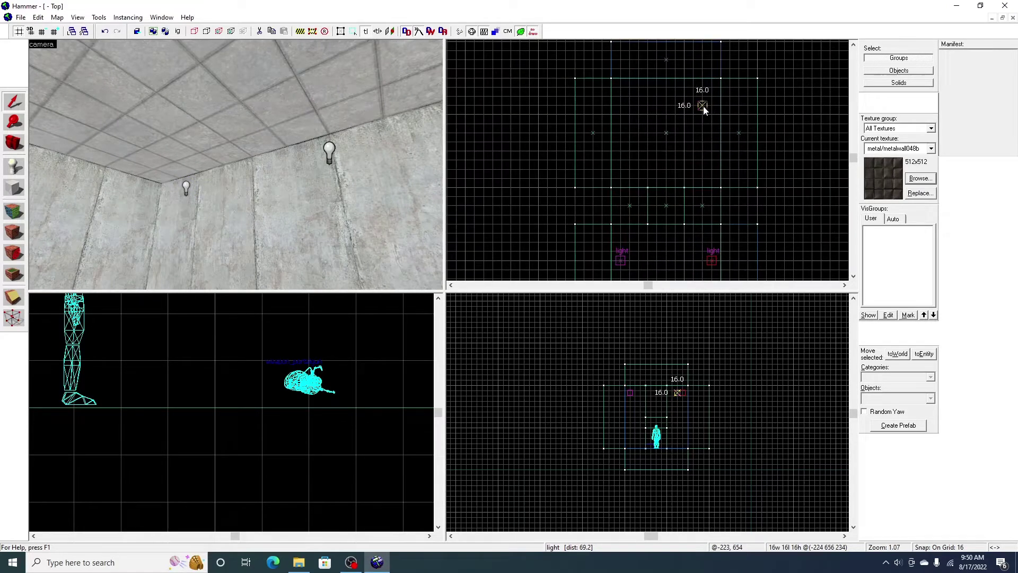
pyautogui.scroll(1, 707, 108)
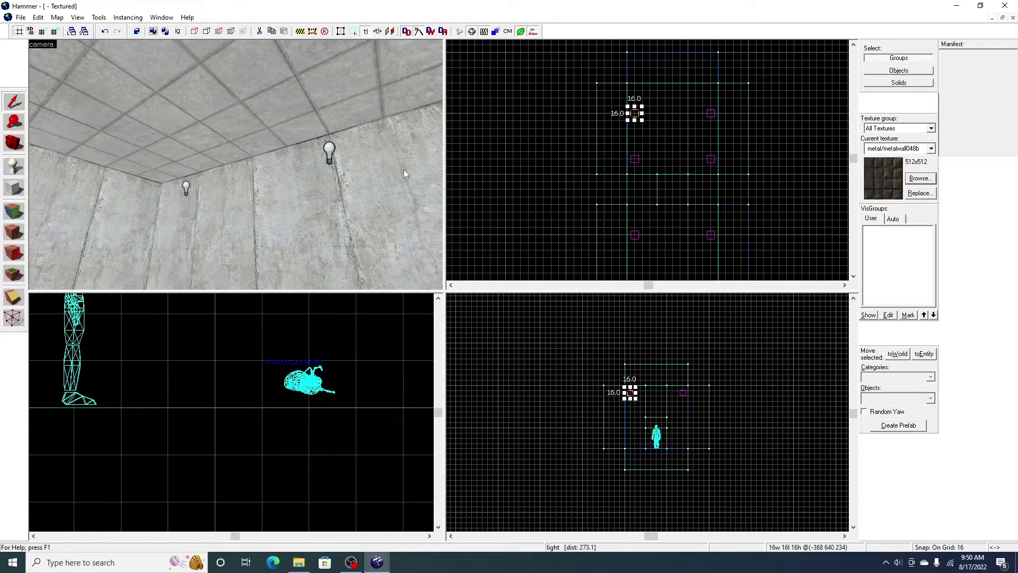
pyautogui.press('z')
pyautogui.press('w')
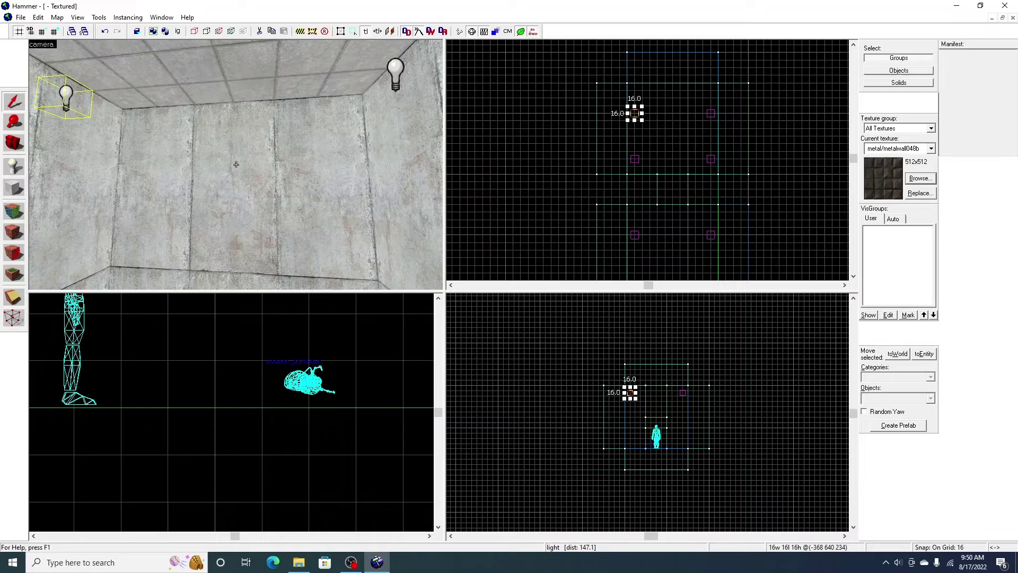
pyautogui.press('z')
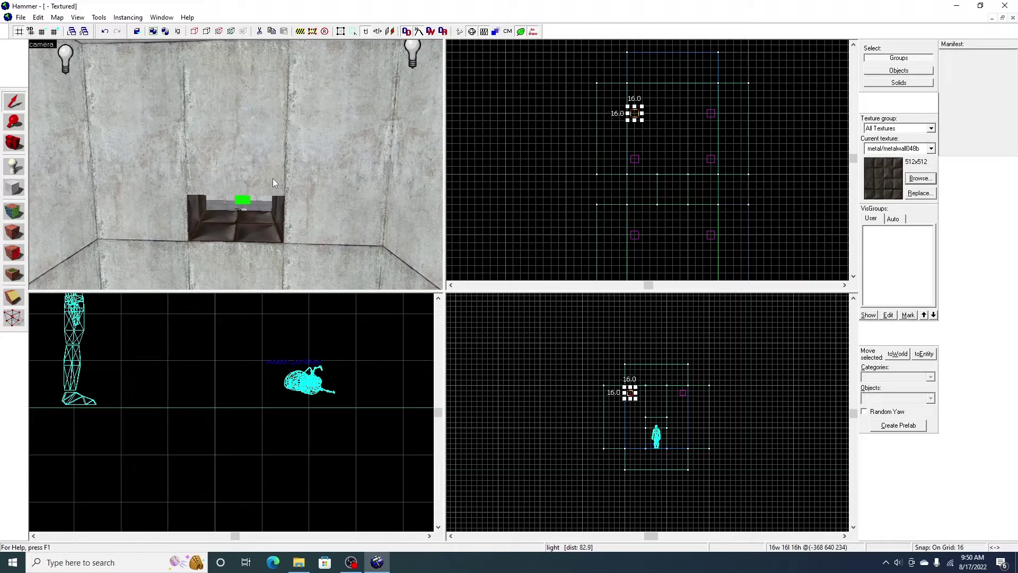
# Save the map as portal01test in the maps folder, then compile and run it in Portal.
pyautogui.hotkey('ctrl', 's')
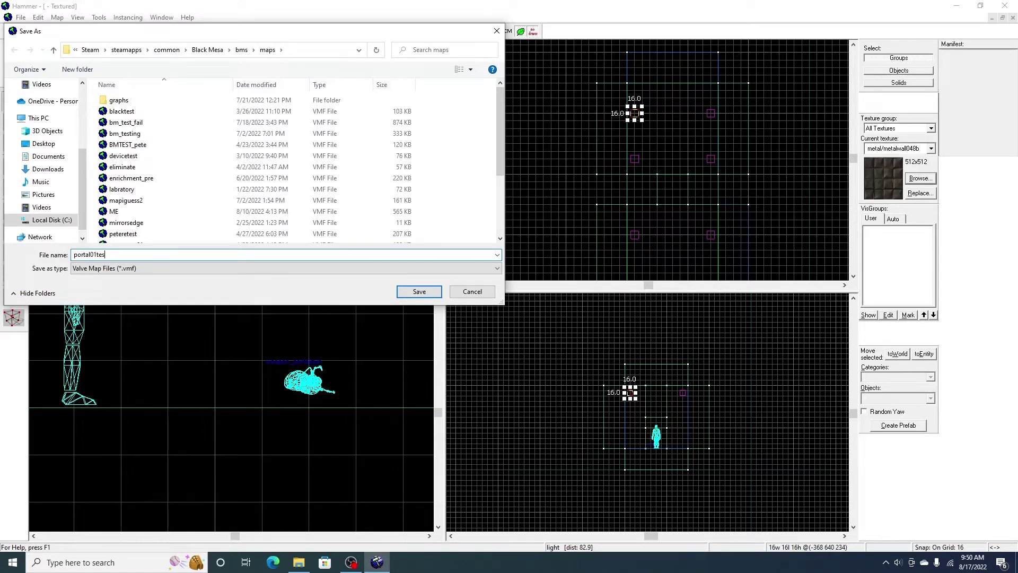
pyautogui.click(425, 295)
pyautogui.click(513, 372)
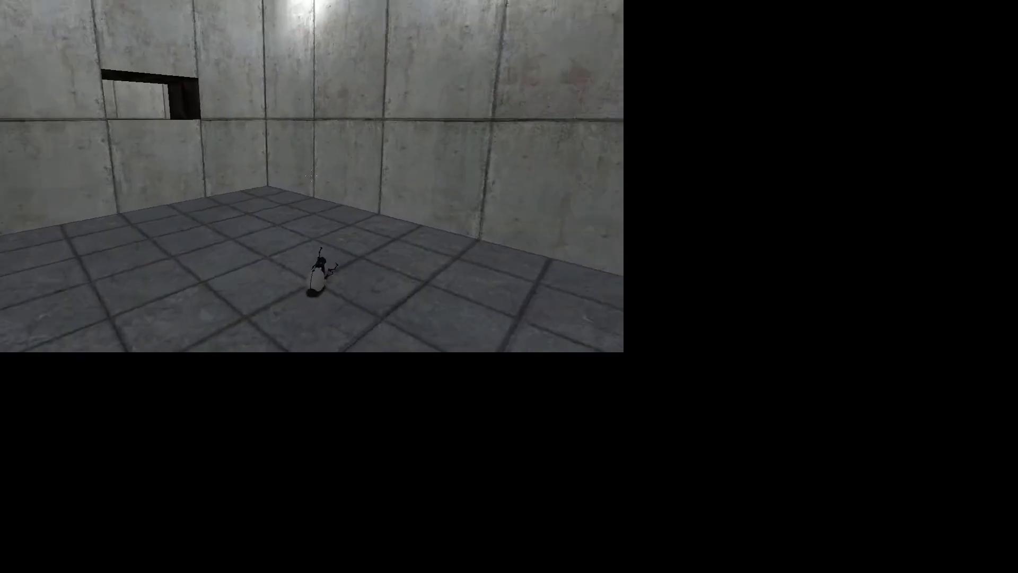
# Playtest the map by picking up the portal gun, opening both portals and walking toward the blue one.
pyautogui.press('d')
pyautogui.press('space')
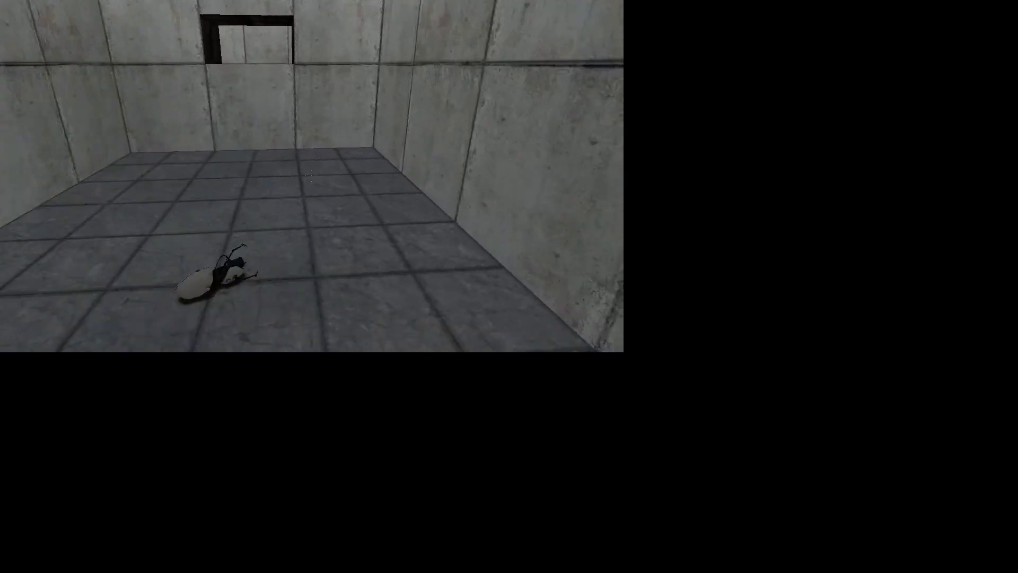
pyautogui.press('w')
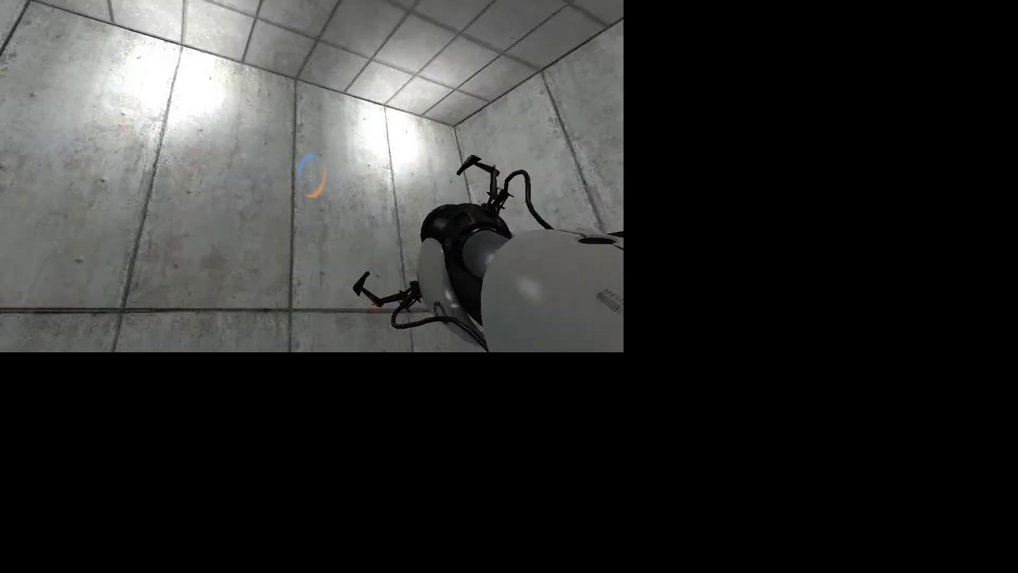
pyautogui.press('s')
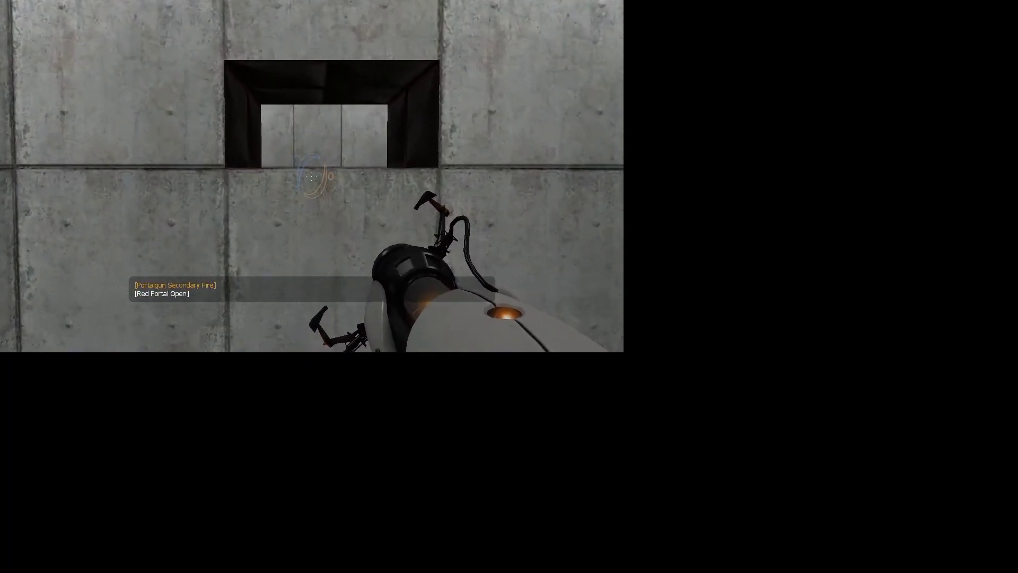
pyautogui.press('w')
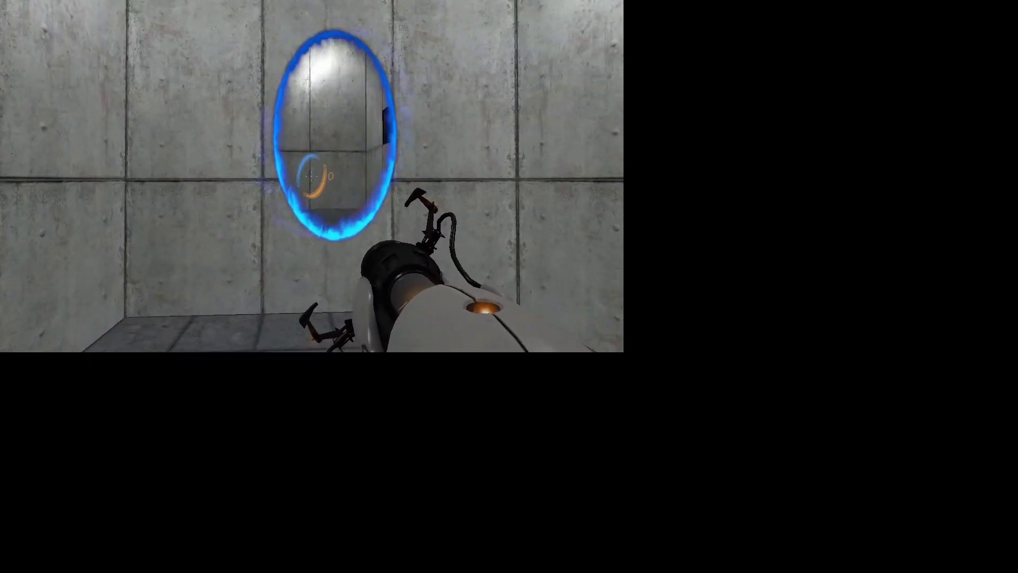
pyautogui.press('w')
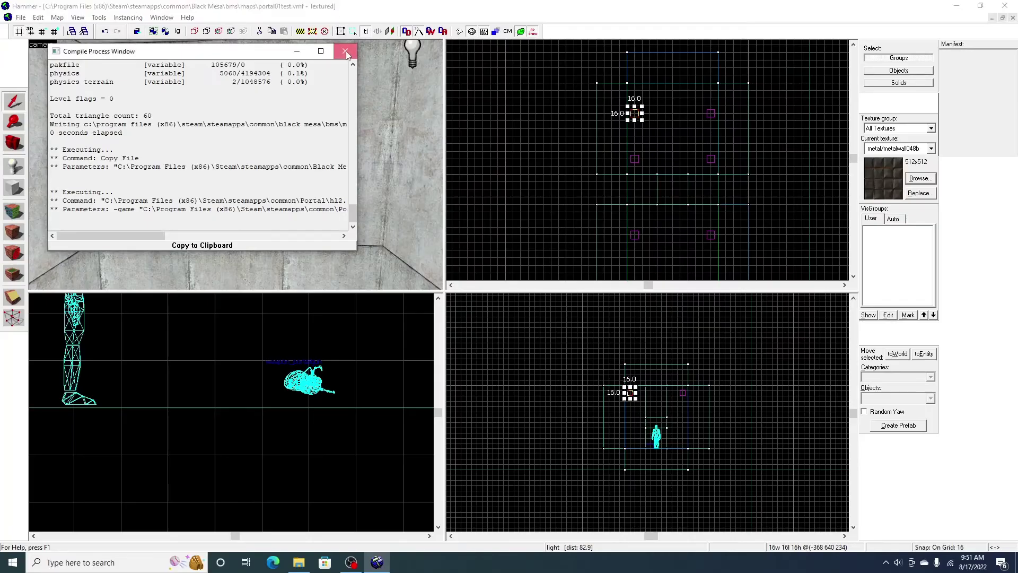
# Close the compile log and select the 64-unit wall block directly beneath the window opening between the rooms.
pyautogui.click(345, 51)
pyautogui.press('z')
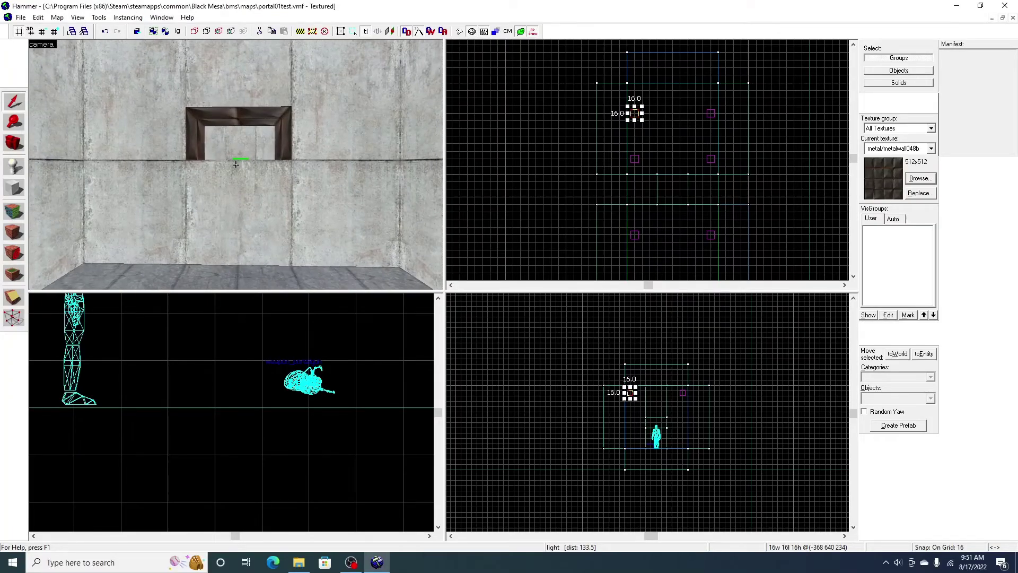
pyautogui.press('z')
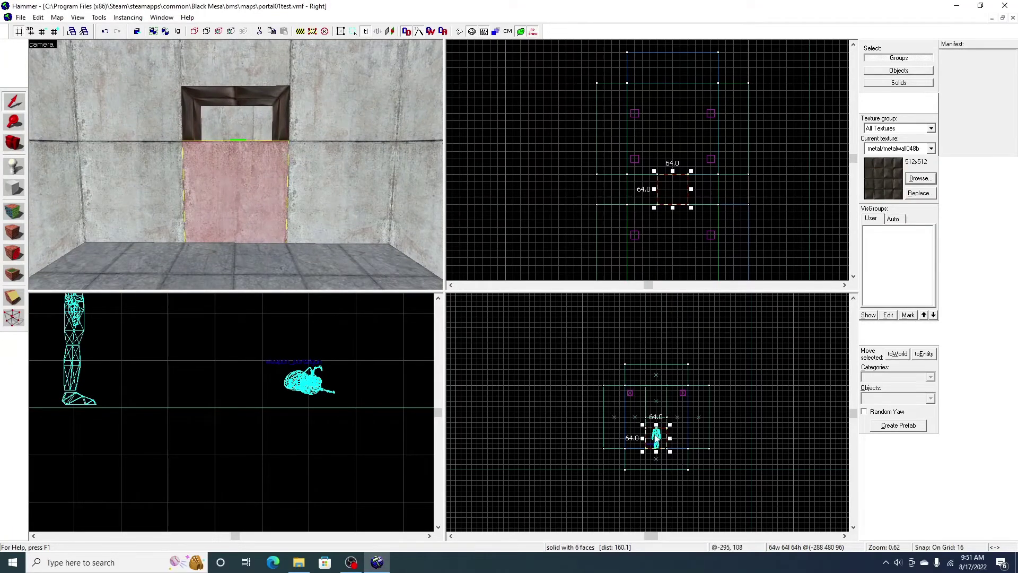
pyautogui.scroll(5, 656, 433)
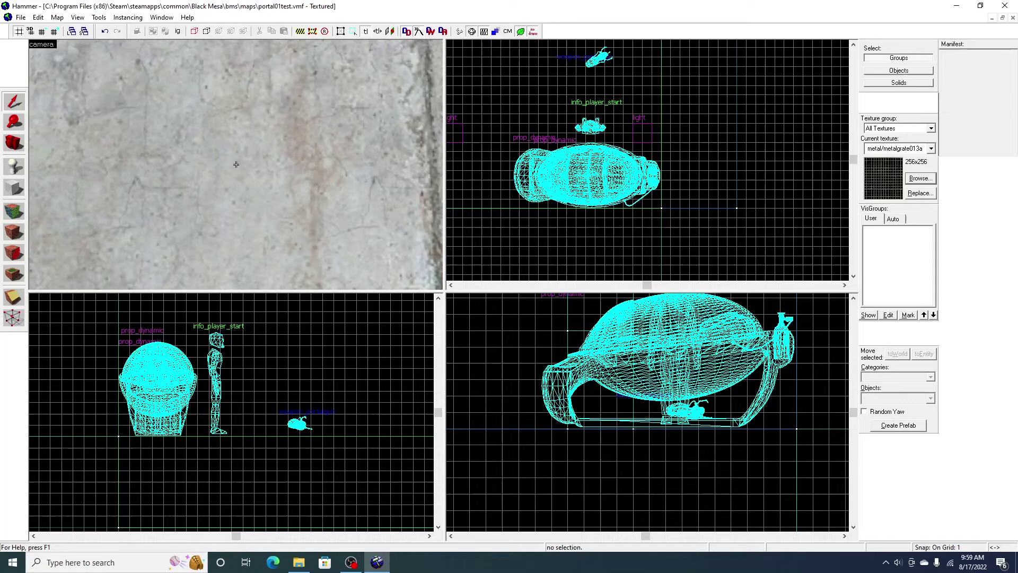
# Check the furnished first room in the camera view, then compile the map and run it in Portal.
pyautogui.press('a')
pyautogui.press('w')
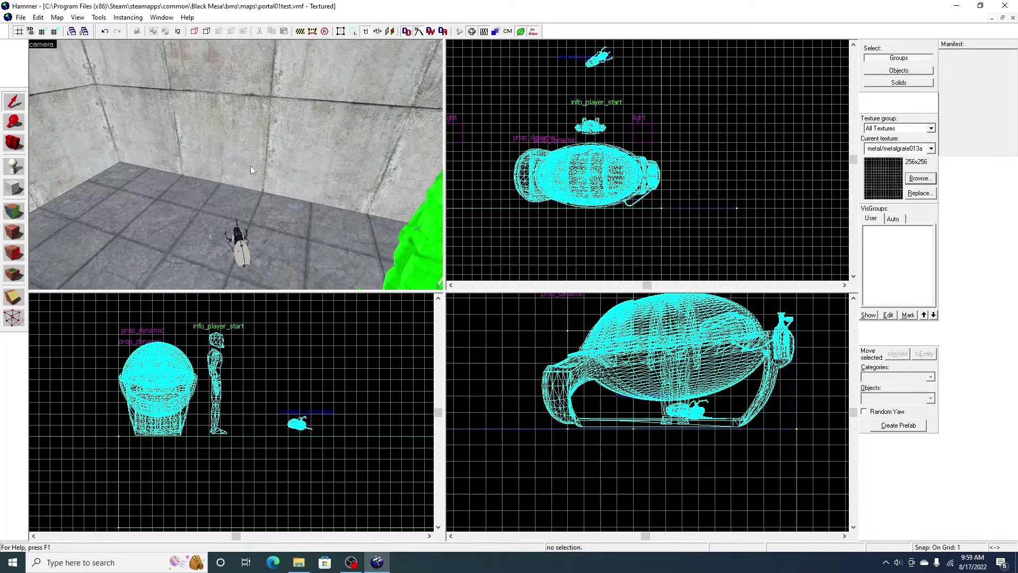
pyautogui.press('F9')
pyautogui.click(517, 370)
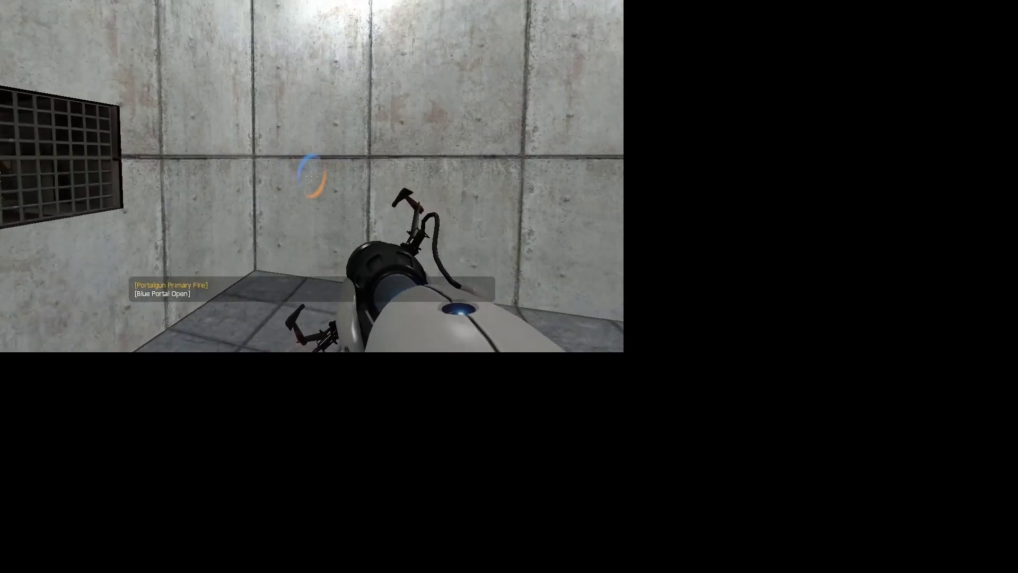
# Playtest the map by moving between portals and opening new blue and orange ones, then quit the game and close the compile log.
pyautogui.press('w')
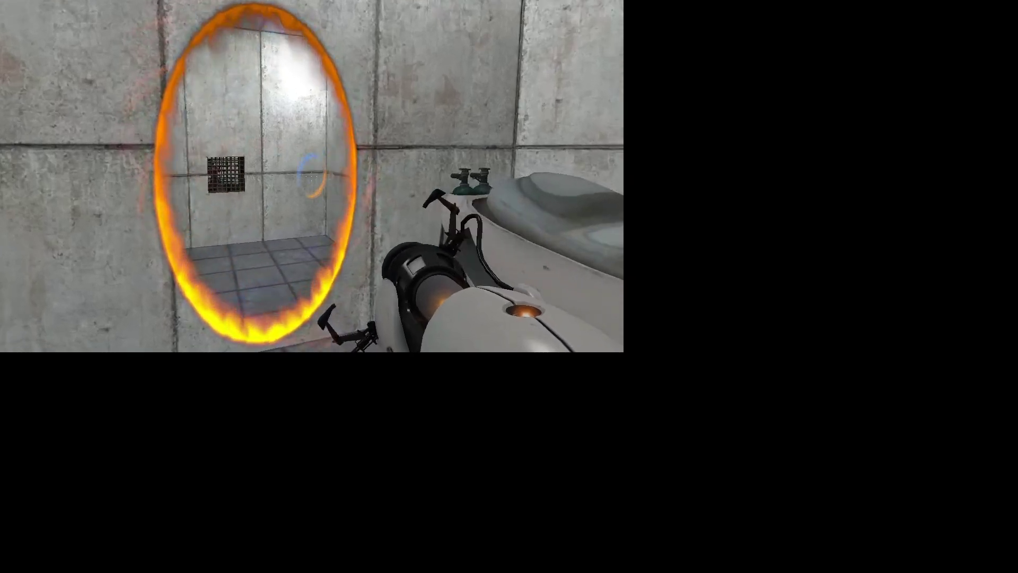
pyautogui.click(312, 176)
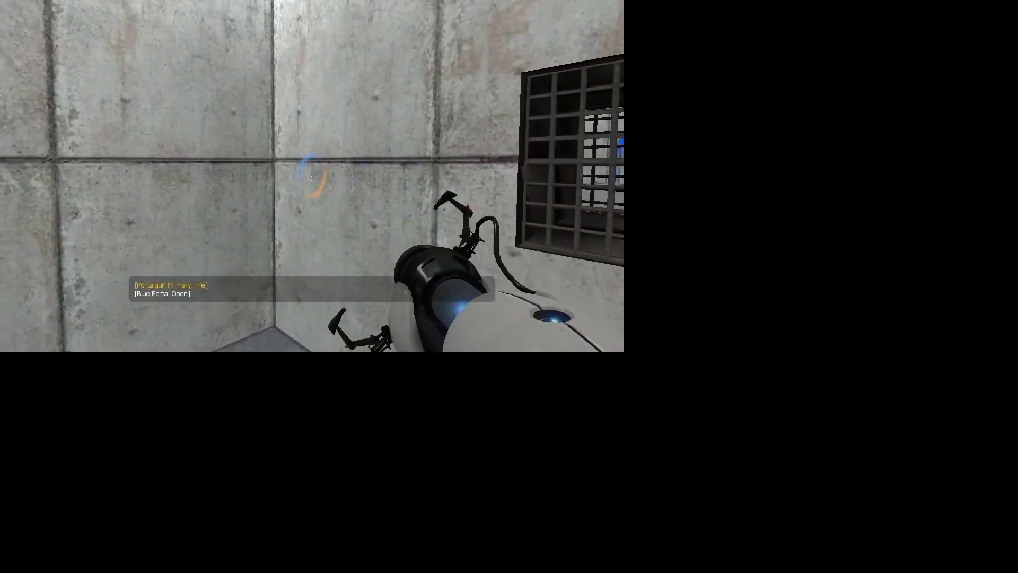
pyautogui.rightClick(312, 176)
pyautogui.press('w')
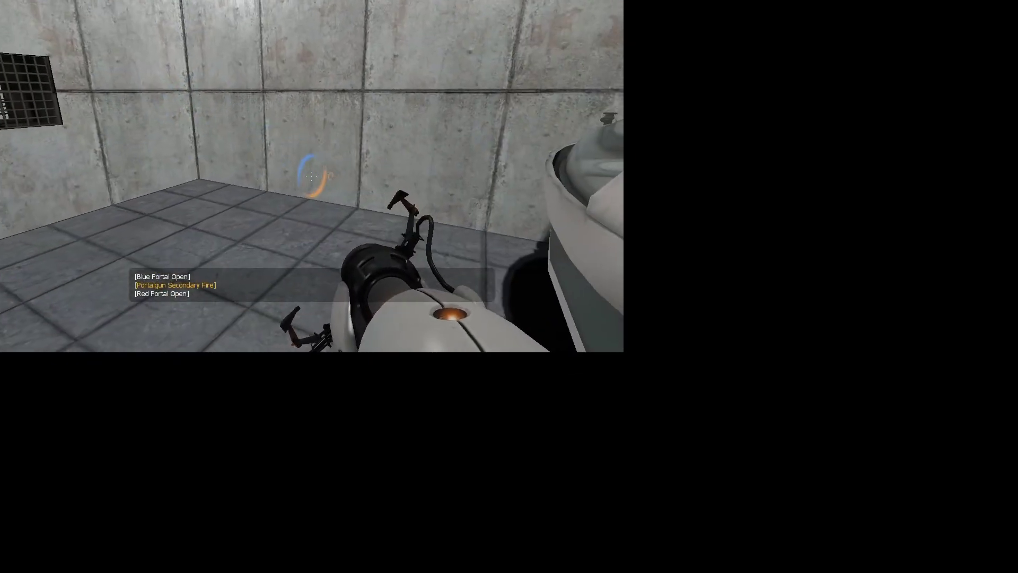
pyautogui.press('Escape')
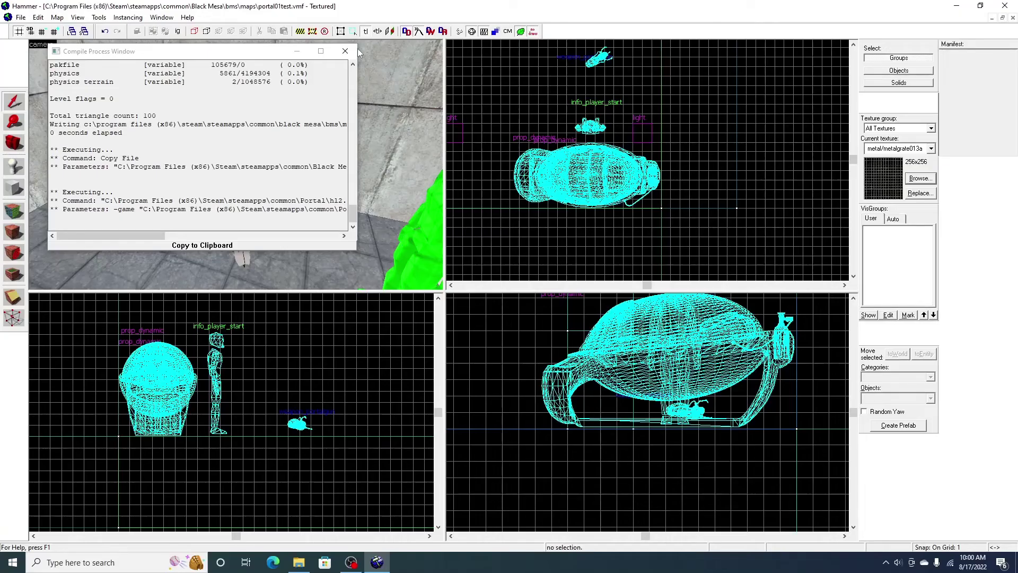
pyautogui.click(348, 51)
# Select the grate brush in the window opening and examine both grates, the metal-lined tunnel and its nodraw outer faces.
pyautogui.press('z')
pyautogui.press('w')
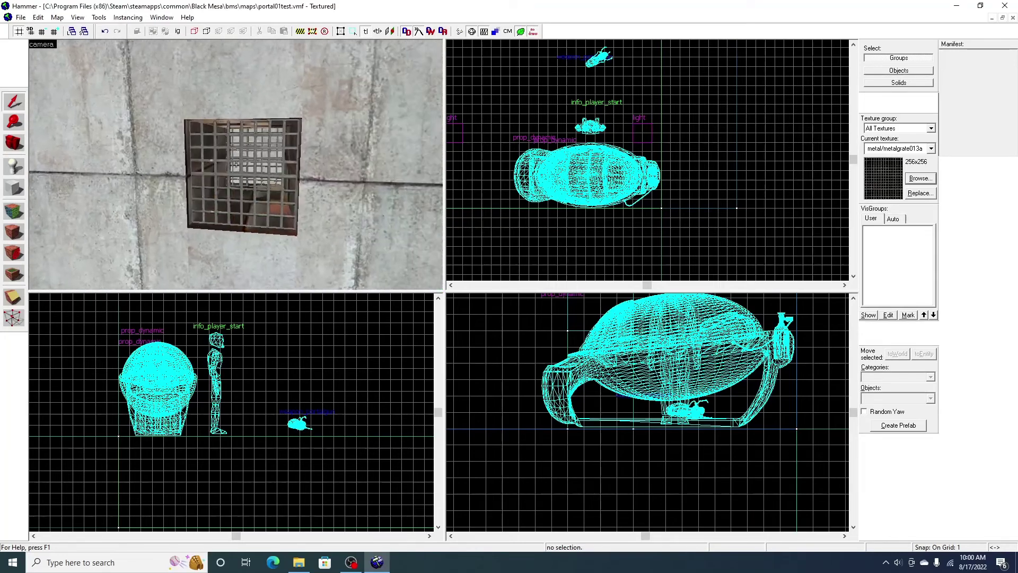
pyautogui.click(236, 165)
pyautogui.press('w')
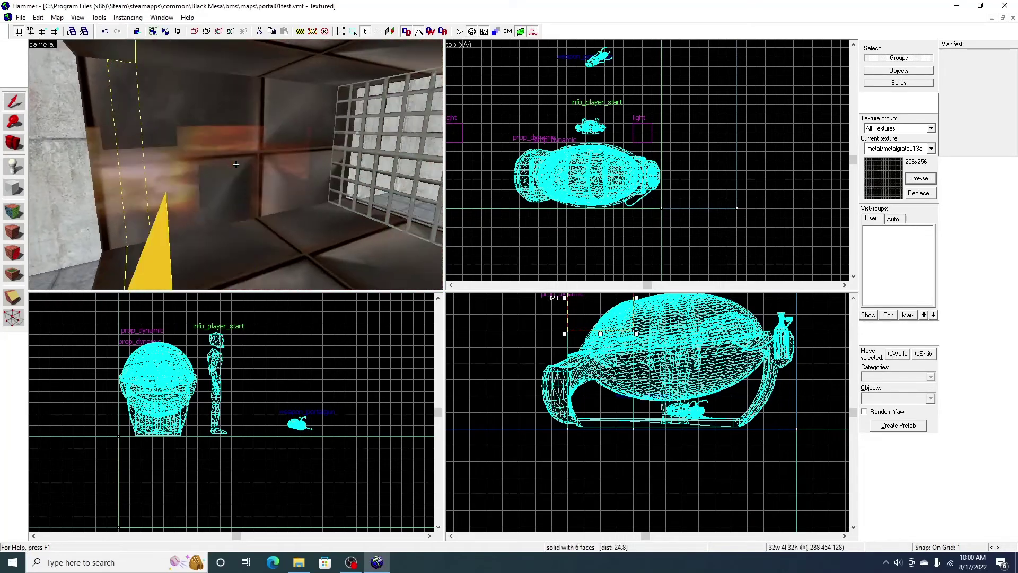
pyautogui.press('a')
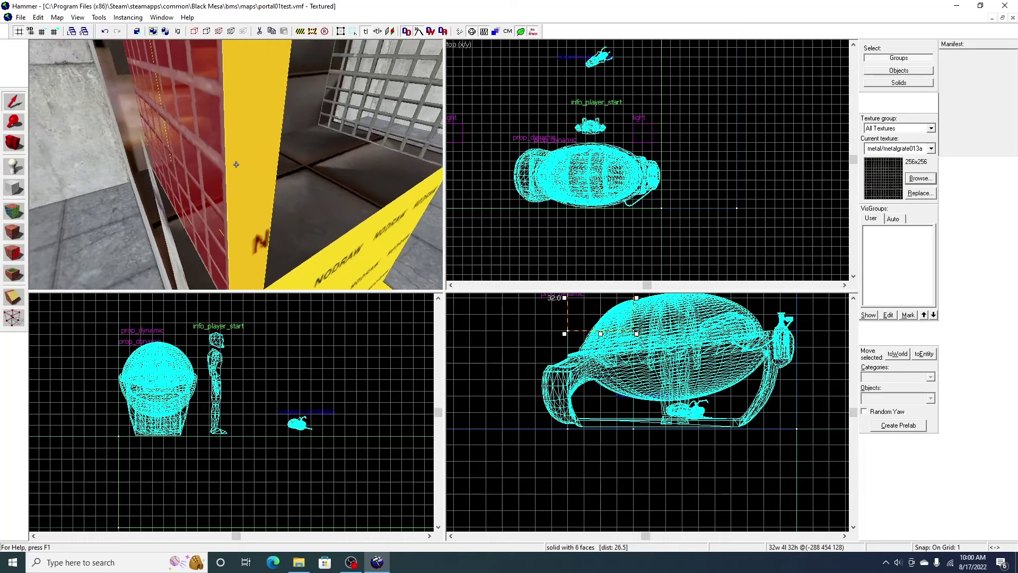
pyautogui.press('a')
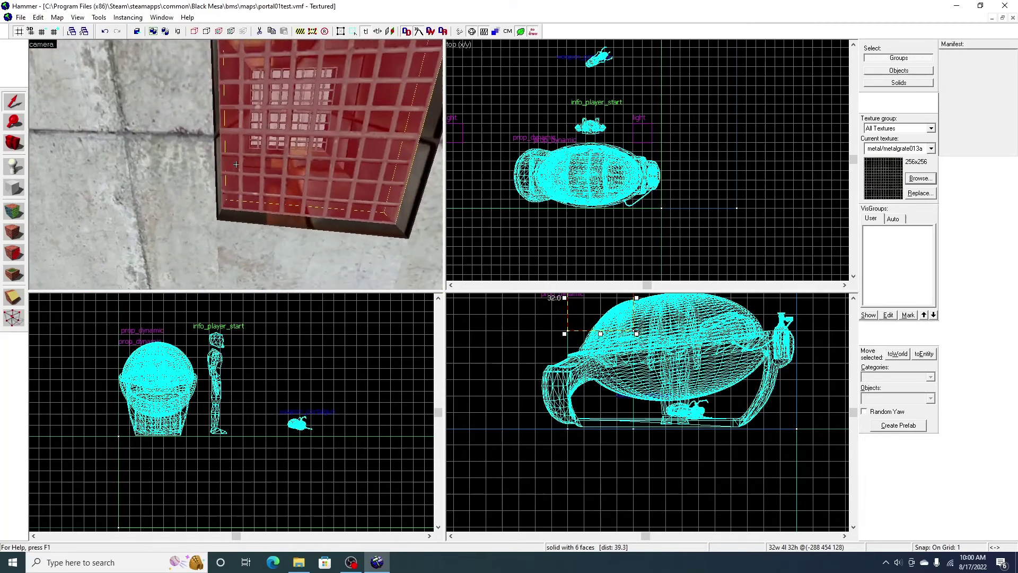
pyautogui.press('w')
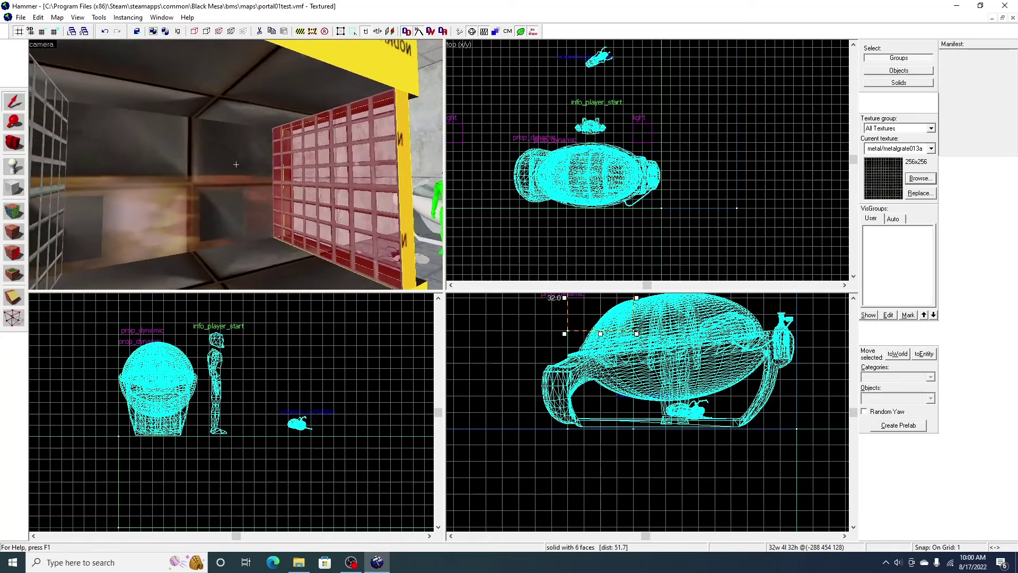
pyautogui.press('s')
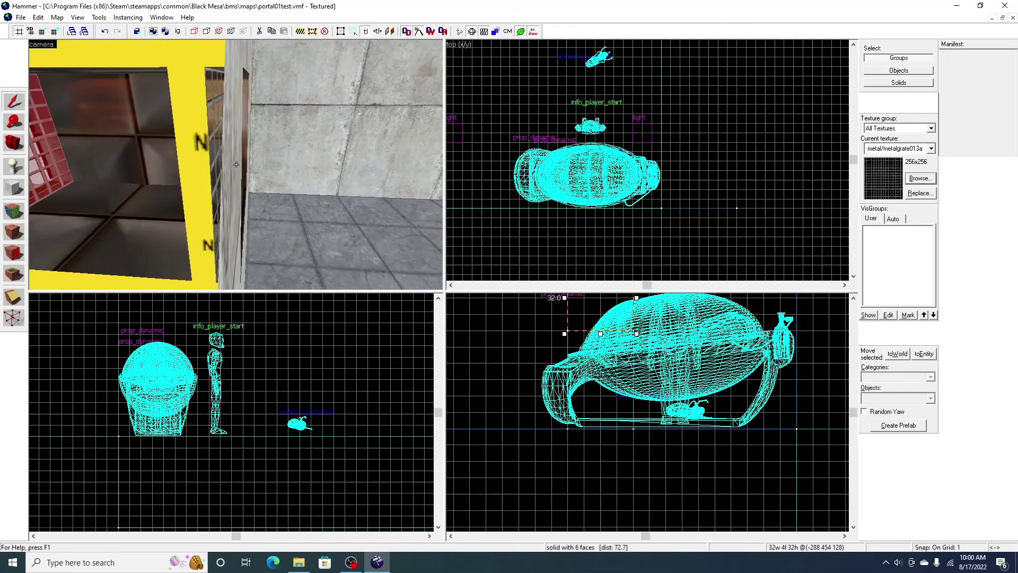
pyautogui.press('s')
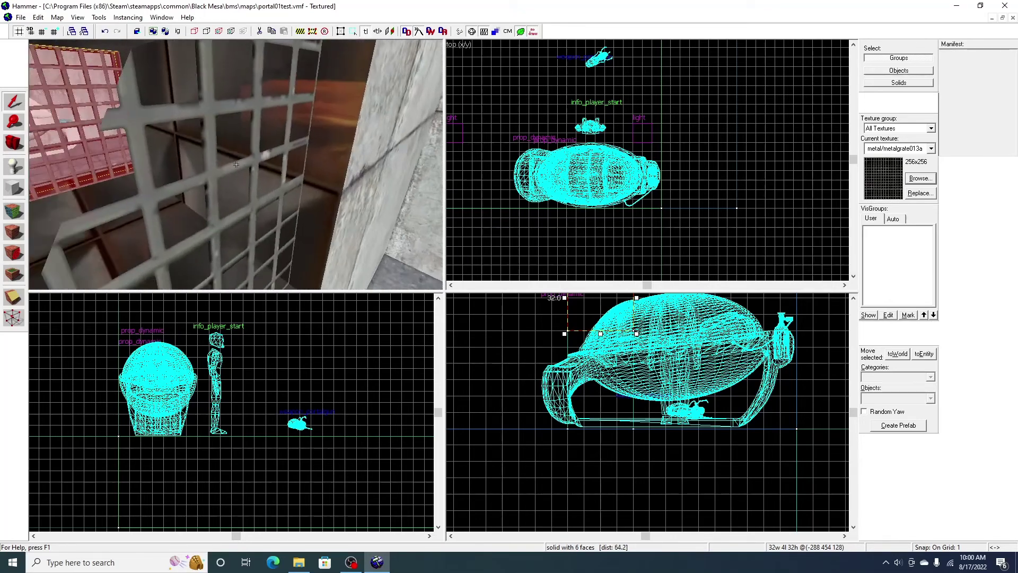
pyautogui.press('w')
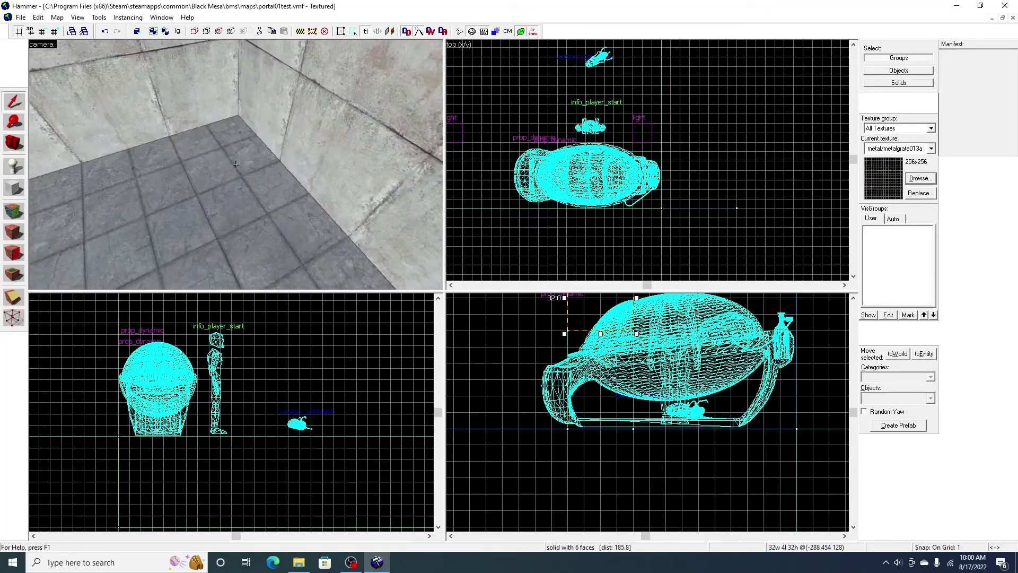
# Open the object properties of the bed's prop_dynamic and inspect the world models used for its body and its cover.
pyautogui.press('w')
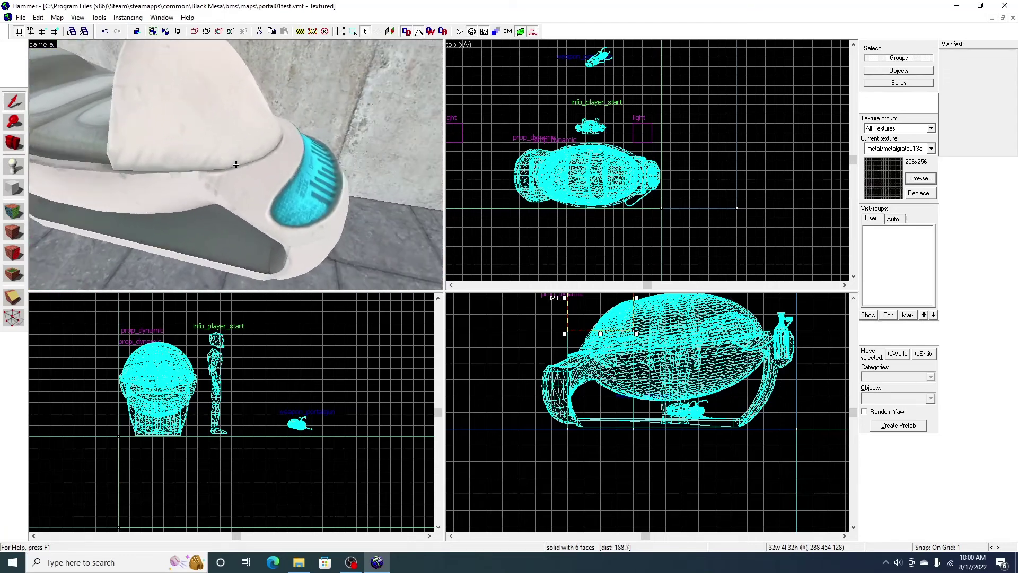
pyautogui.press('z')
pyautogui.doubleClick(236, 164)
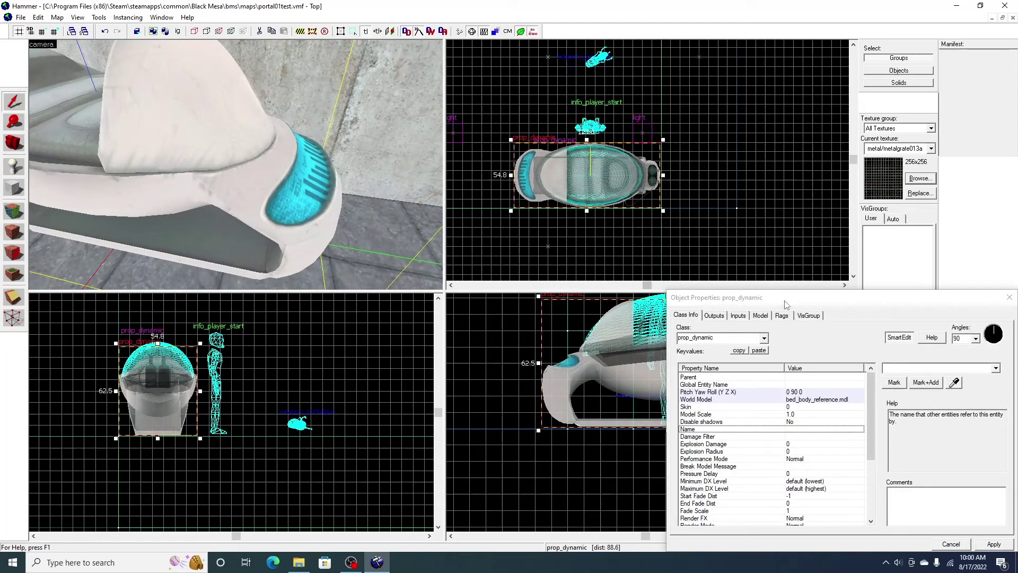
pyautogui.press('z')
pyautogui.press('s')
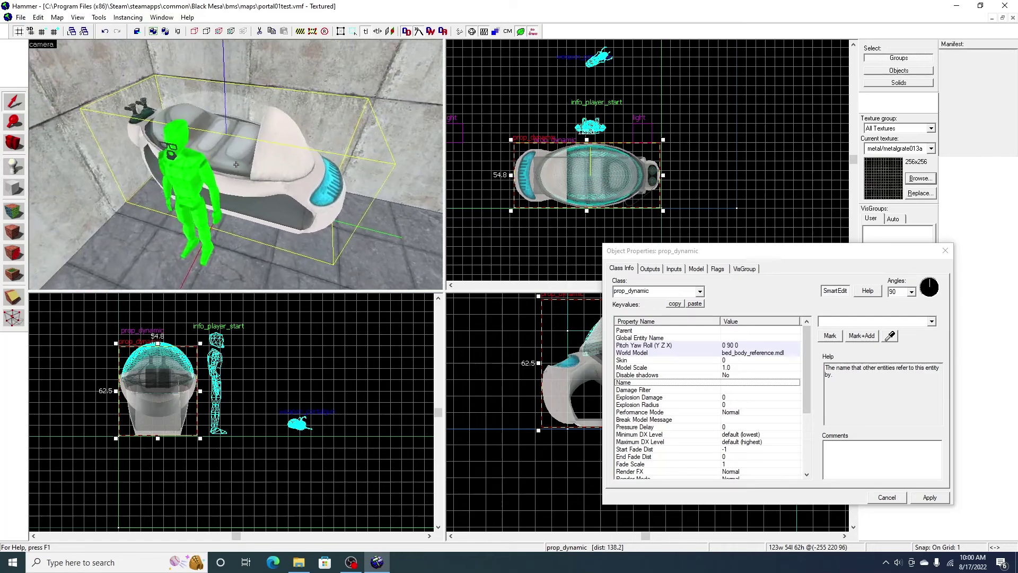
pyautogui.press('z')
pyautogui.click(237, 158)
pyautogui.scroll(10, 236, 165)
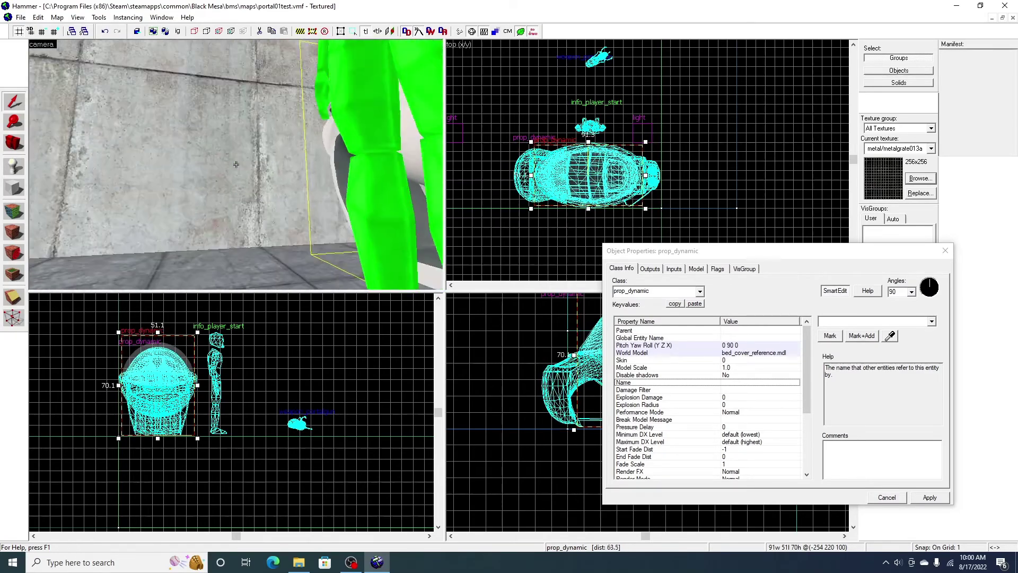
# Inspect the properties of the weapon_portalgun on the floor, then close the properties and clear the selection.
pyautogui.press('s')
pyautogui.press('s')
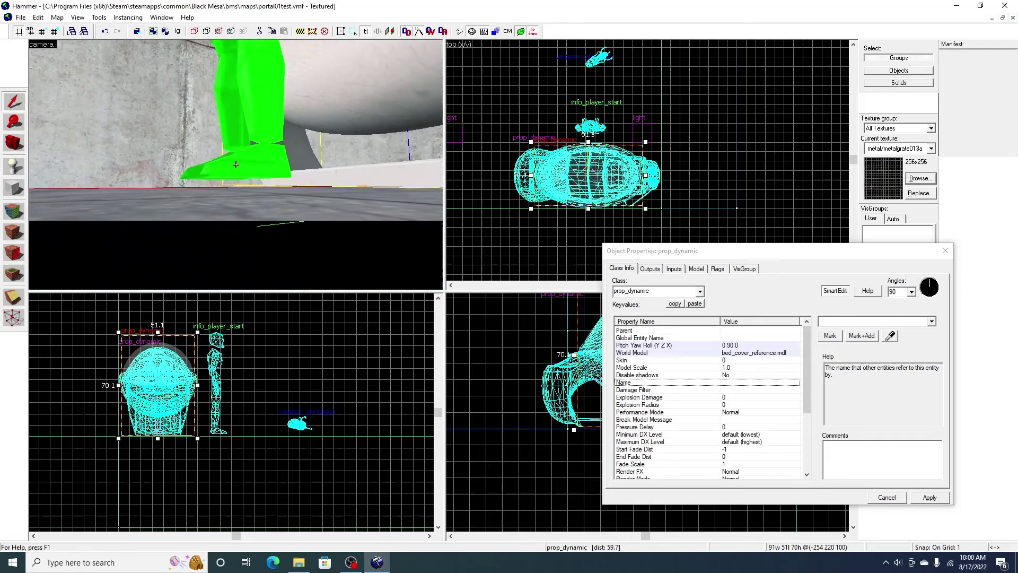
pyautogui.press('w')
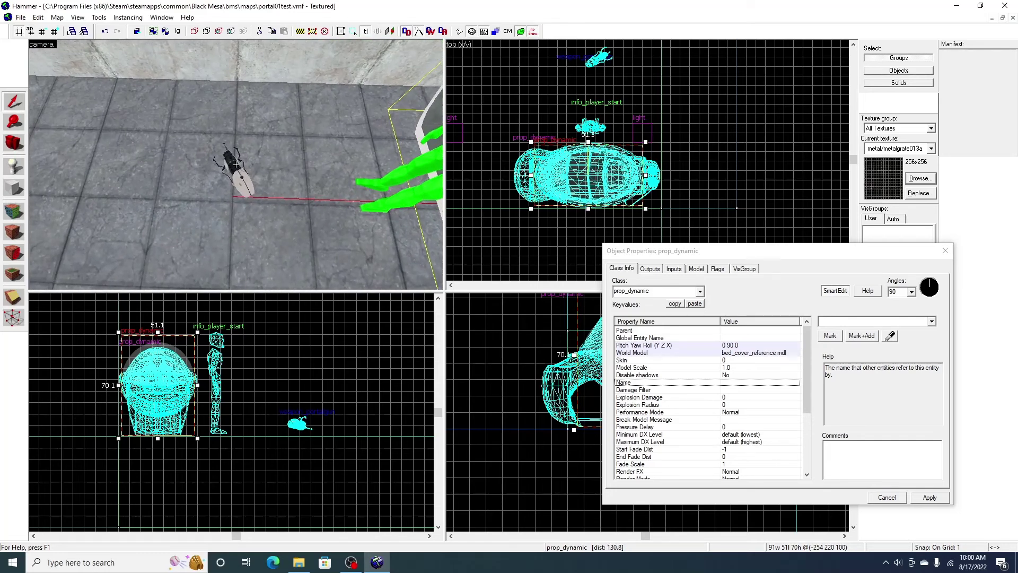
pyautogui.press('w')
pyautogui.click(236, 165)
pyautogui.press('s')
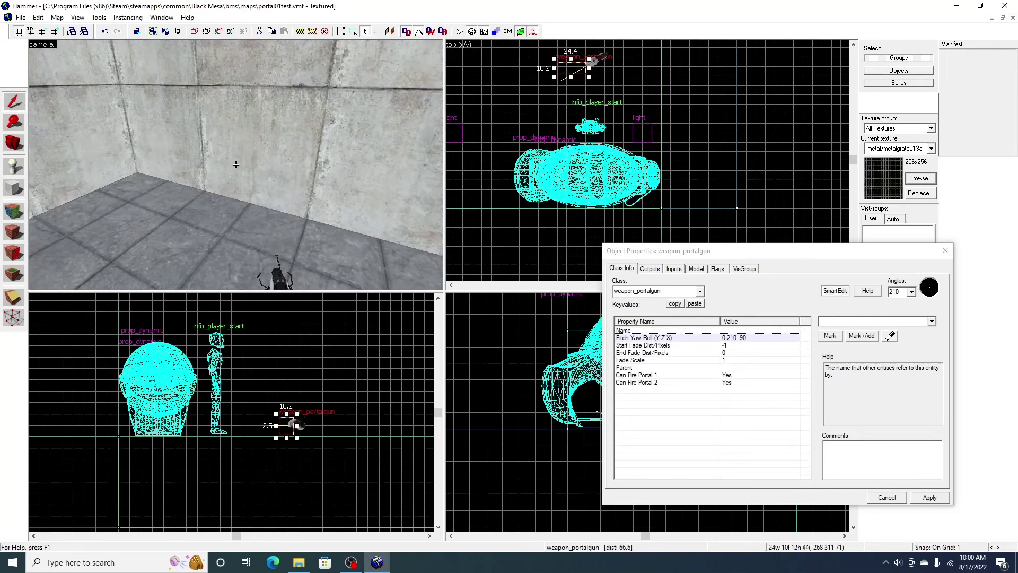
pyautogui.press('z')
pyautogui.click(946, 249)
pyautogui.press('Escape')
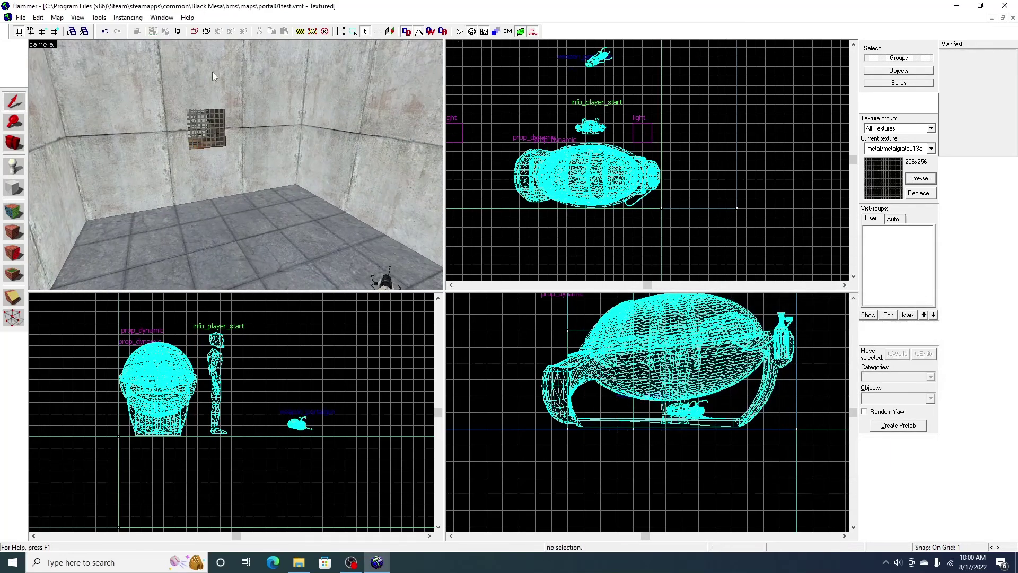
pyautogui.press('z')
pyautogui.press('s')
pyautogui.press('z')
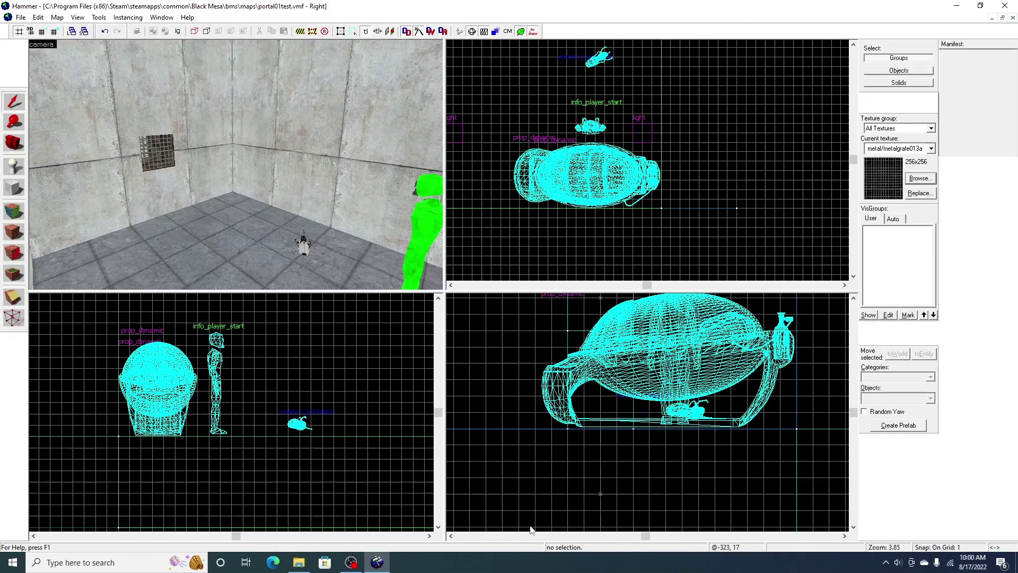